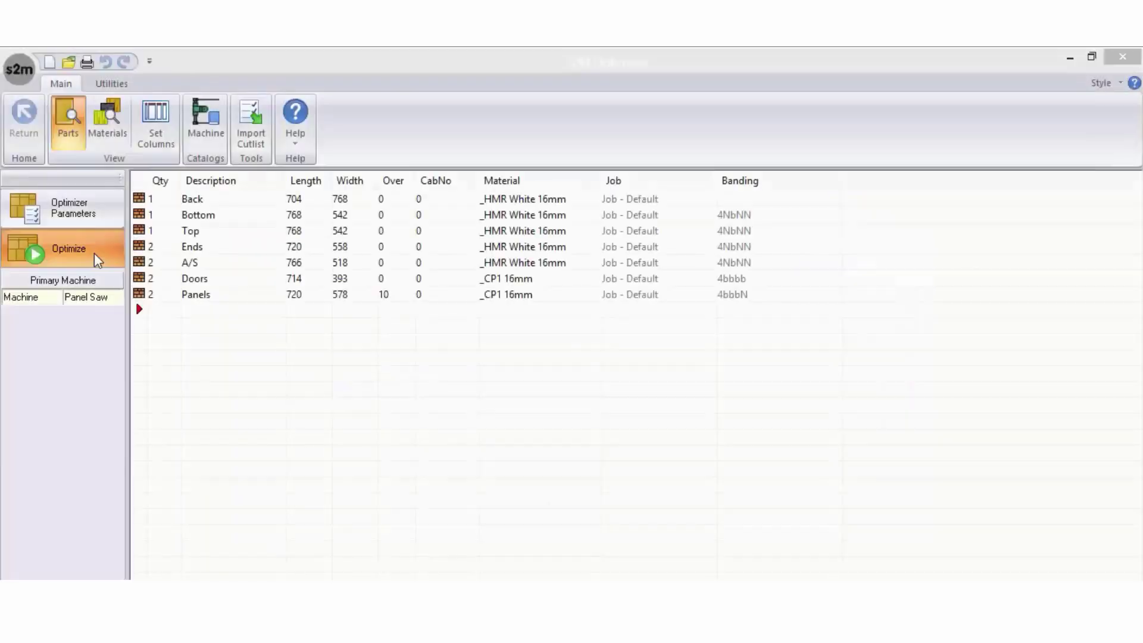
Step: Optimize the parts list into cut patterns and accept the results
left_click(94, 255)
left_click(573, 483)
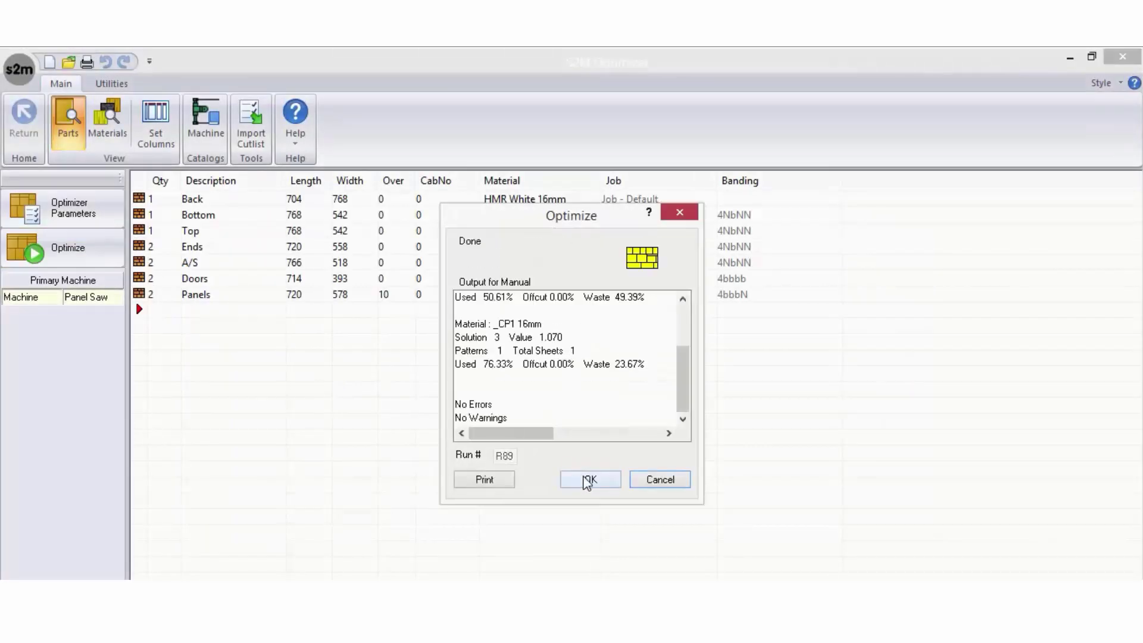
left_click(584, 480)
Step: Print the _CP1 16mm and _HMR White 16mm cut patterns to PDF with PDFCreator
left_click(86, 252)
left_click(74, 229)
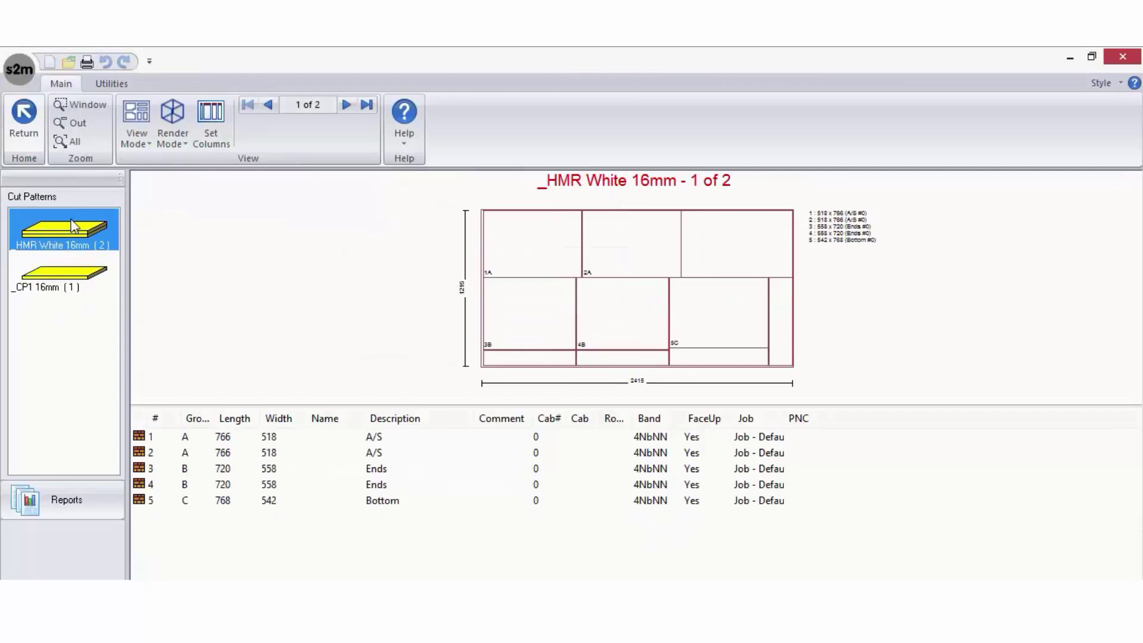
left_click(86, 62)
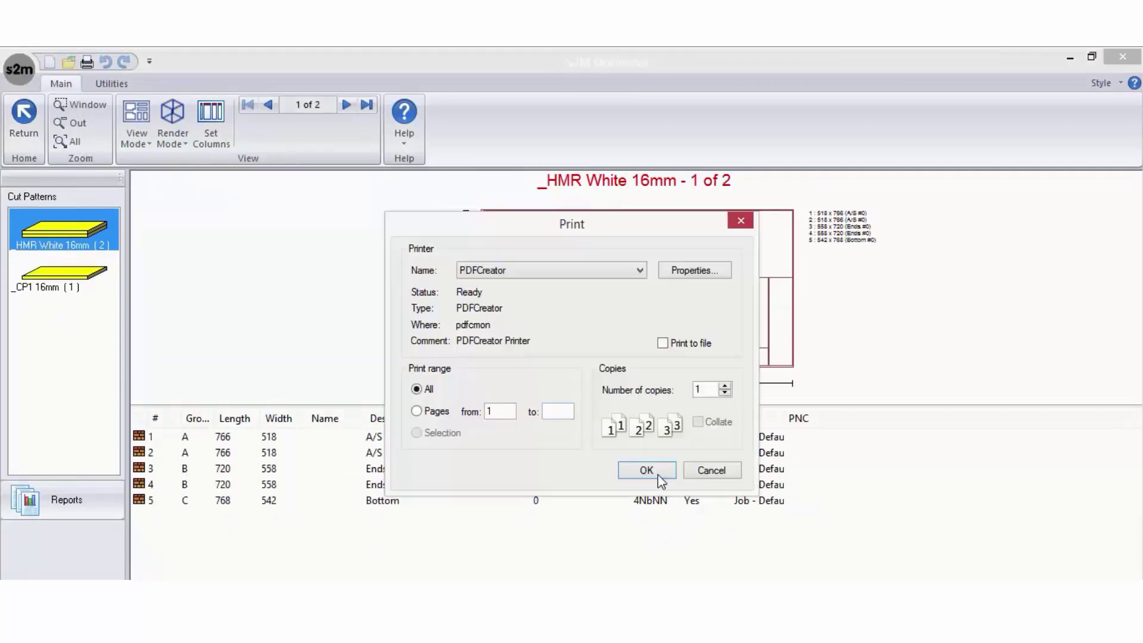
left_click(647, 470)
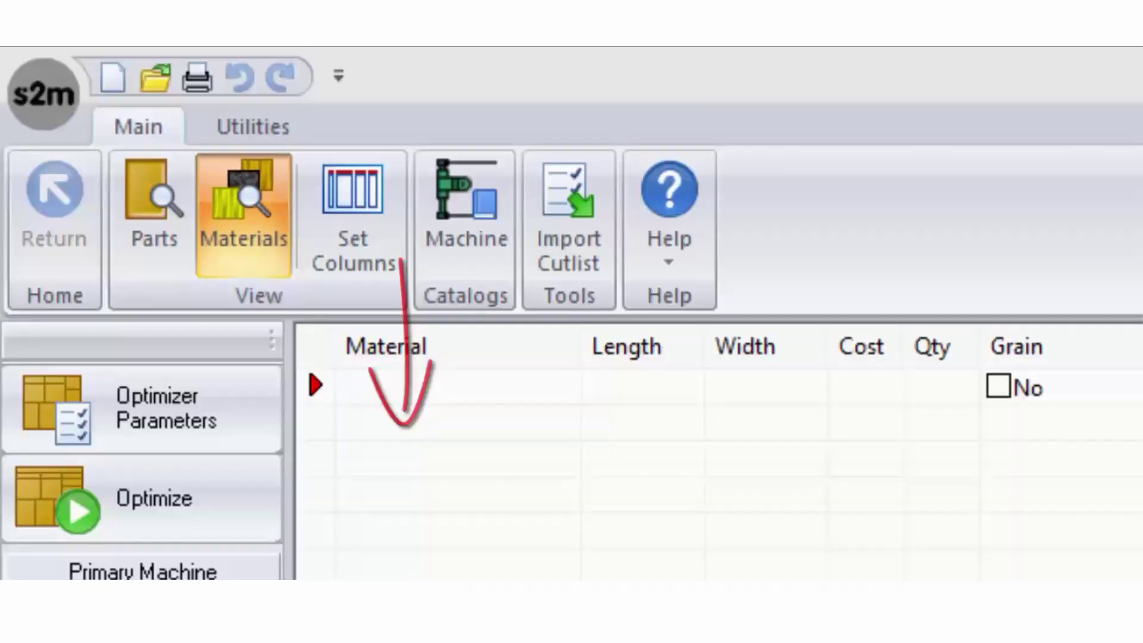
Step: Add a _HMR White 16mm sheet row: 2415 × 1215, cost 10.00, quantity 999
left_click(549, 387)
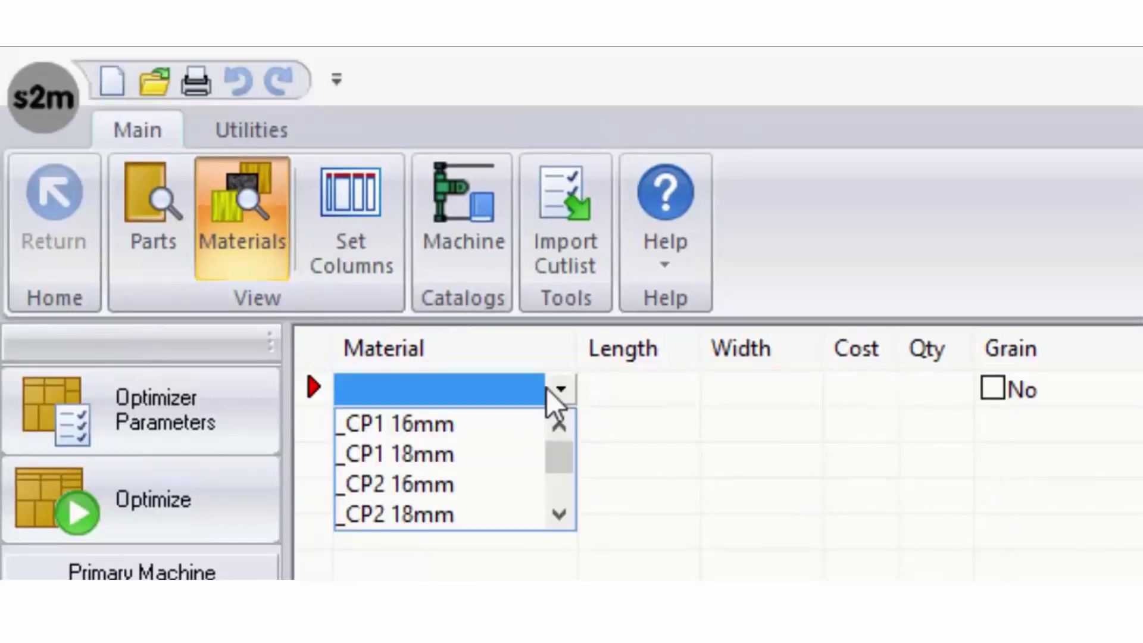
left_click(560, 512)
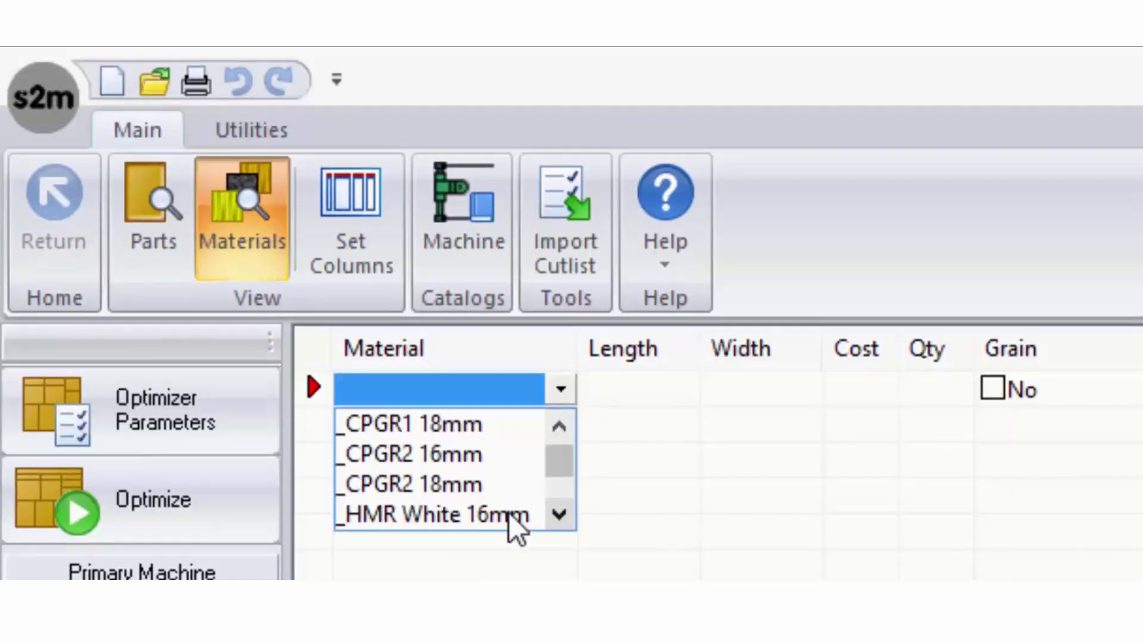
left_click(511, 514)
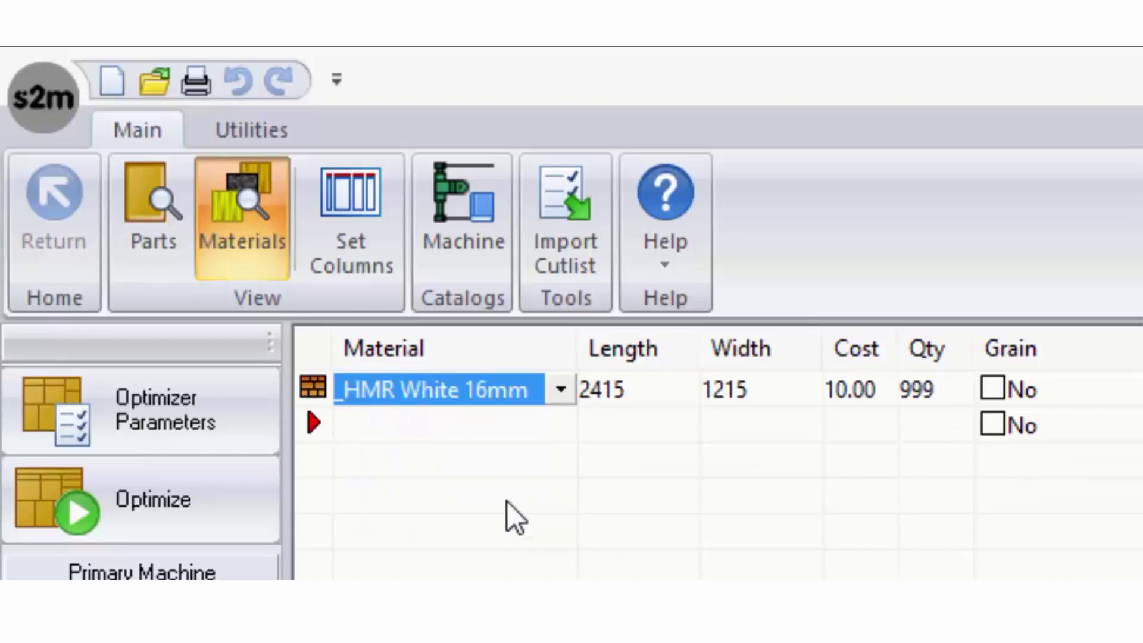
left_click(643, 394)
left_click(755, 390)
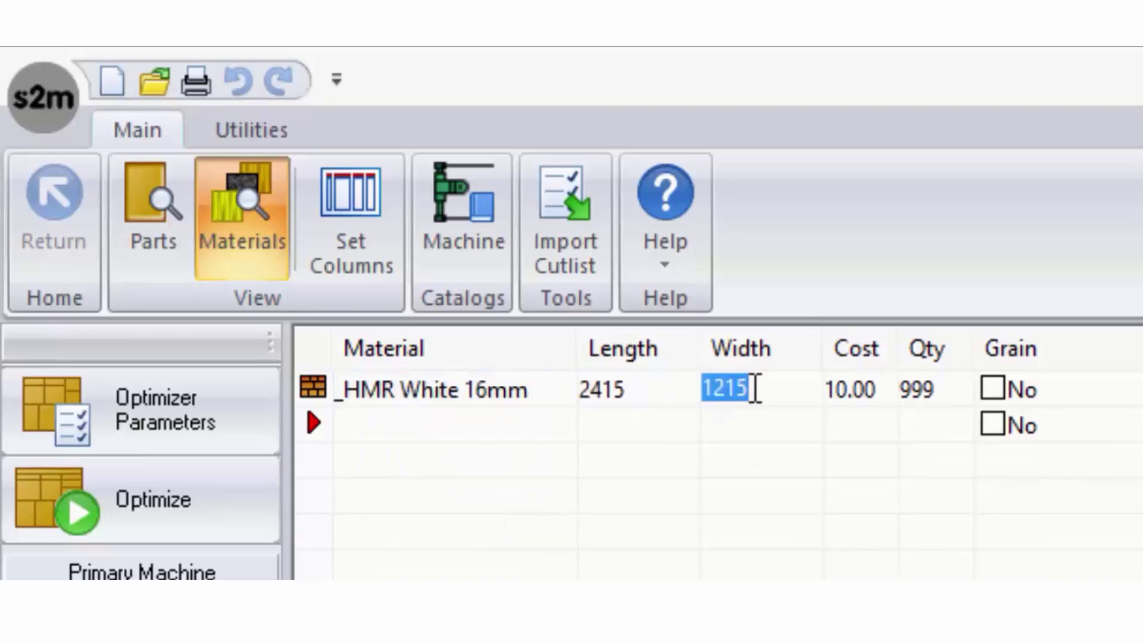
left_click(851, 392)
left_click(944, 392)
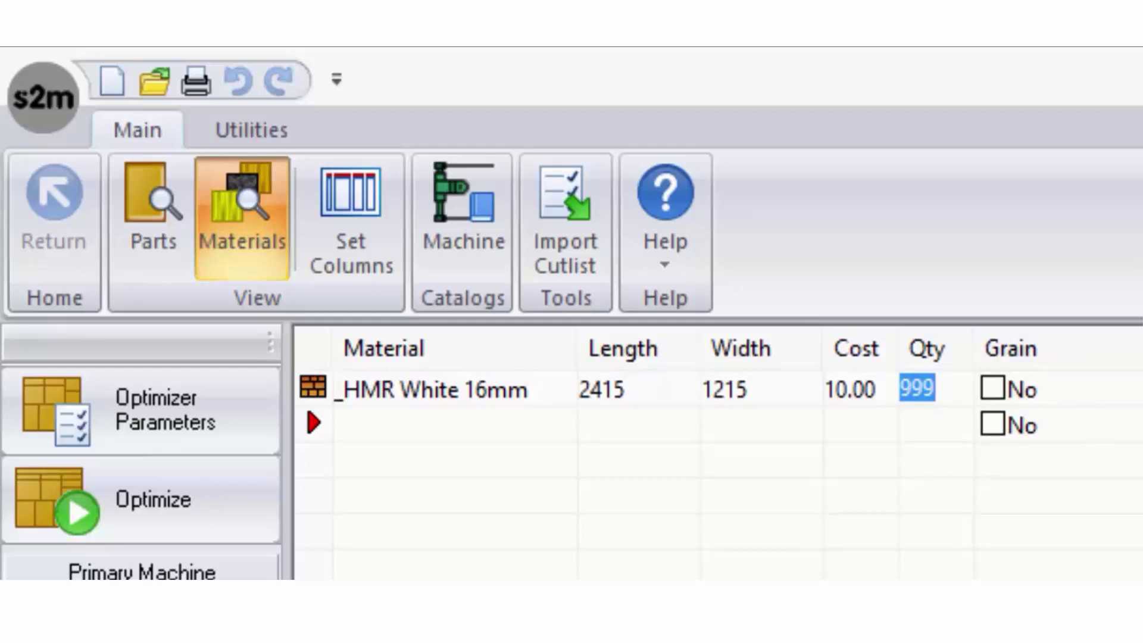
left_click(1000, 388)
left_click(356, 206)
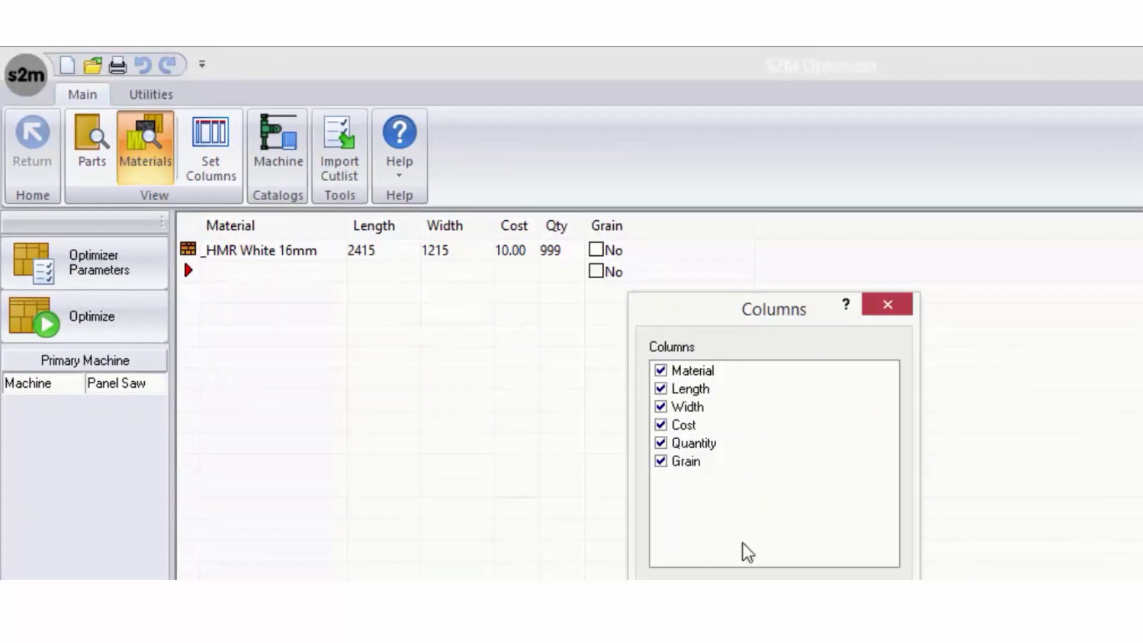
Step: Show the Over Make and Job columns in the Parts list
left_click(857, 596)
left_click(93, 150)
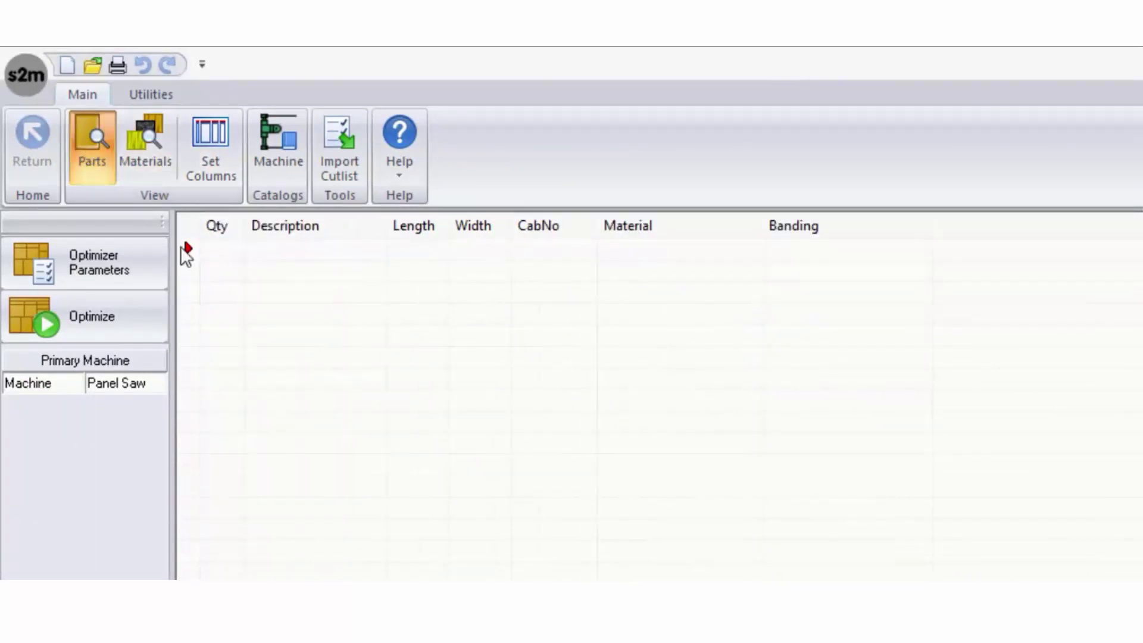
left_click(217, 174)
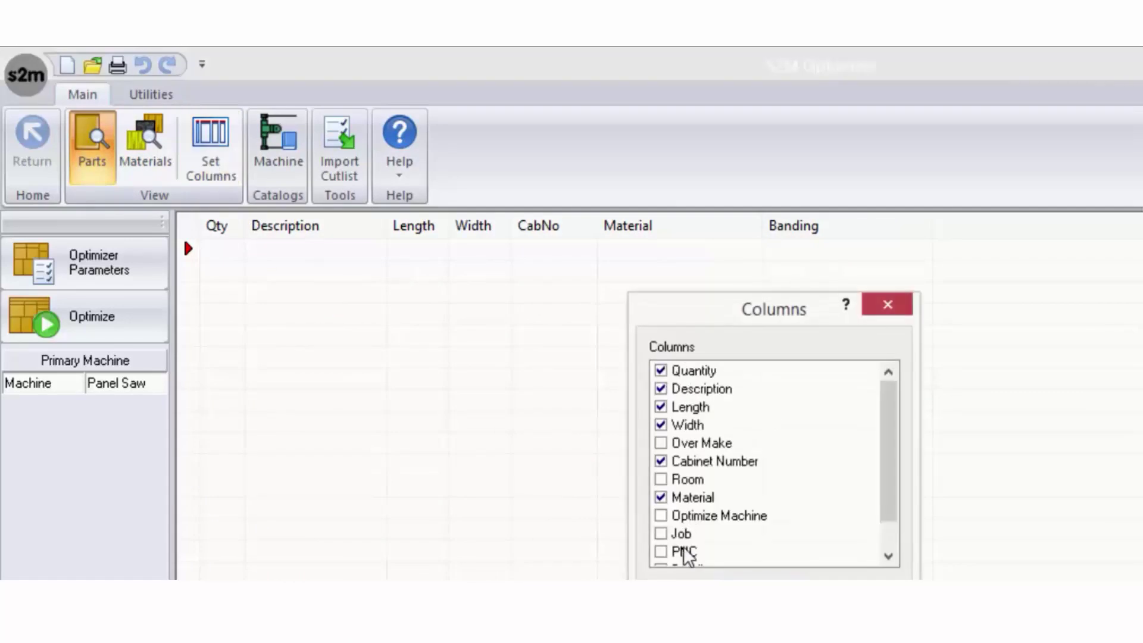
left_click(661, 444)
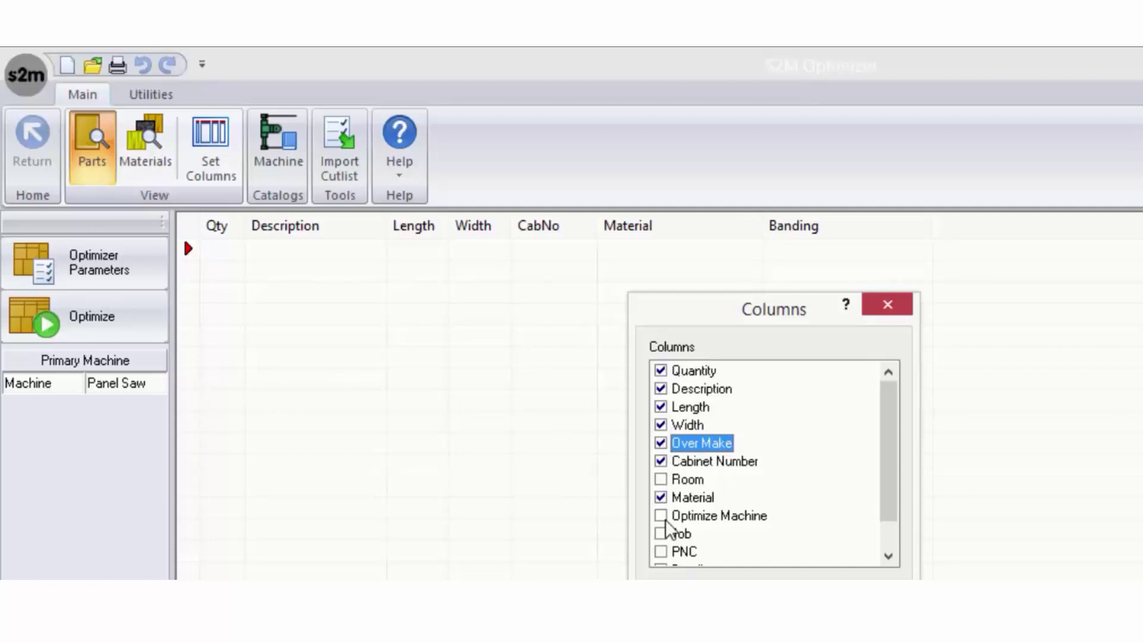
left_click(662, 535)
scroll(665, 542, "down", 1)
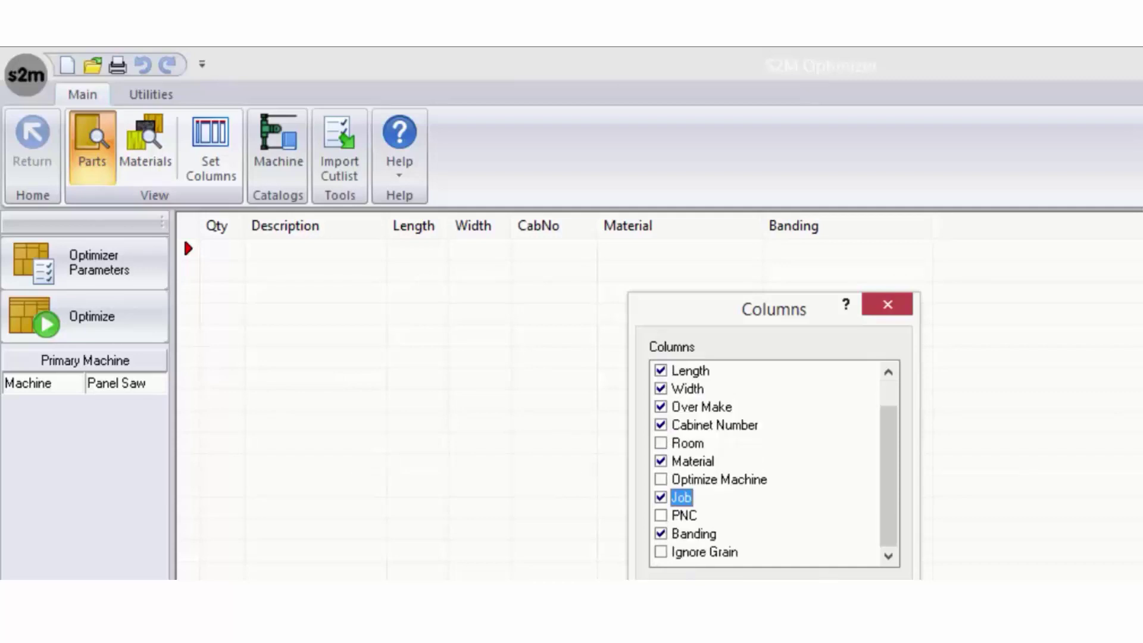
key("Escape")
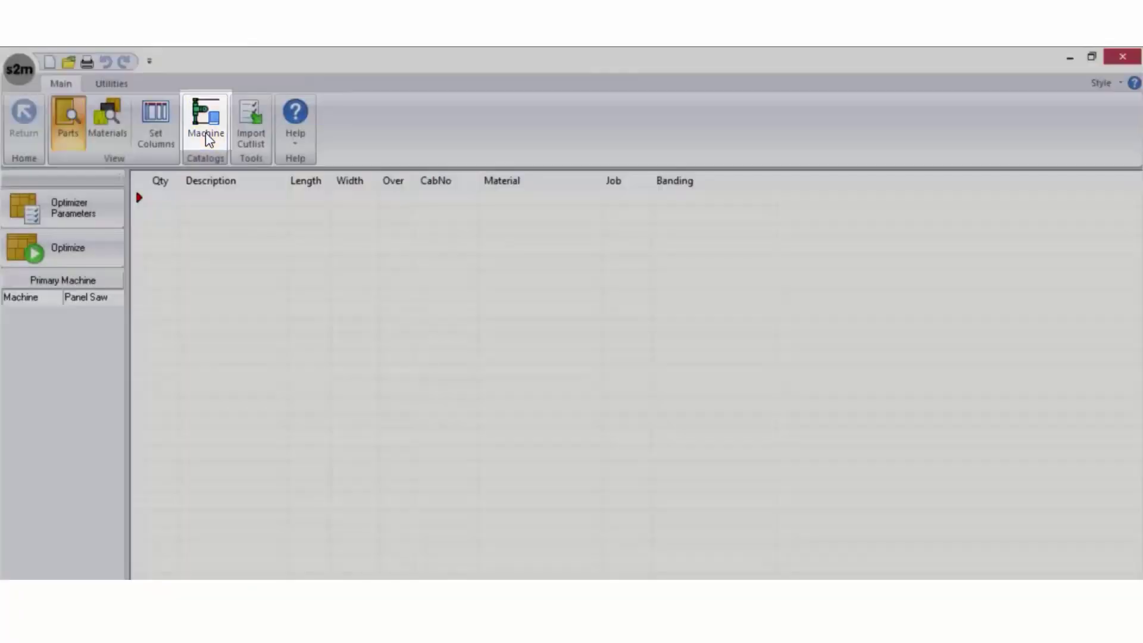
left_click(205, 132)
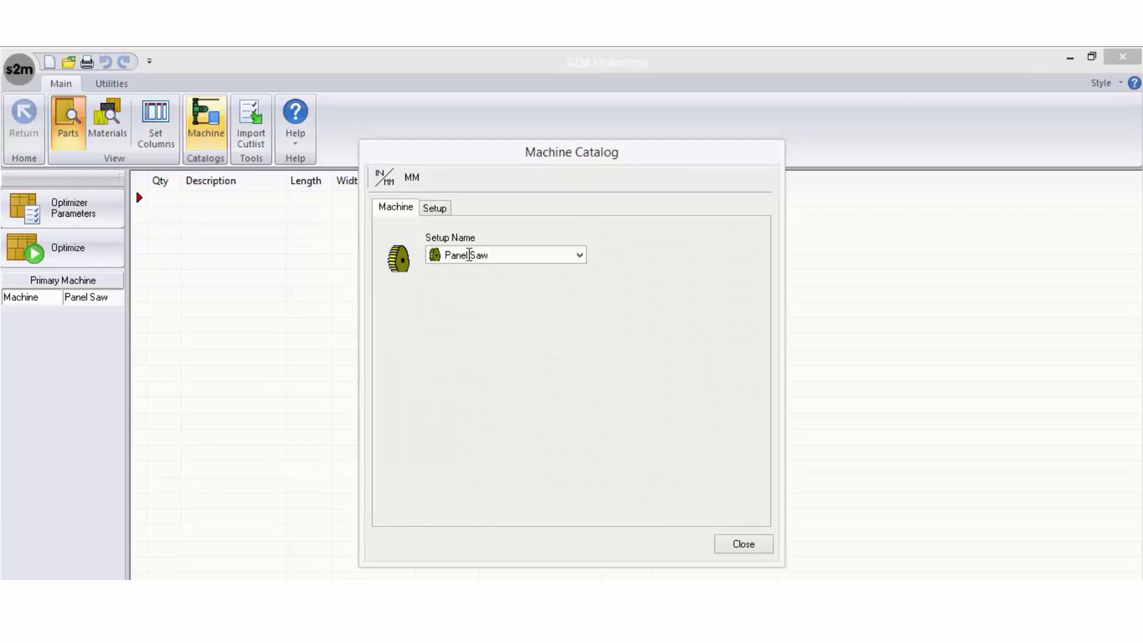
left_click(435, 209)
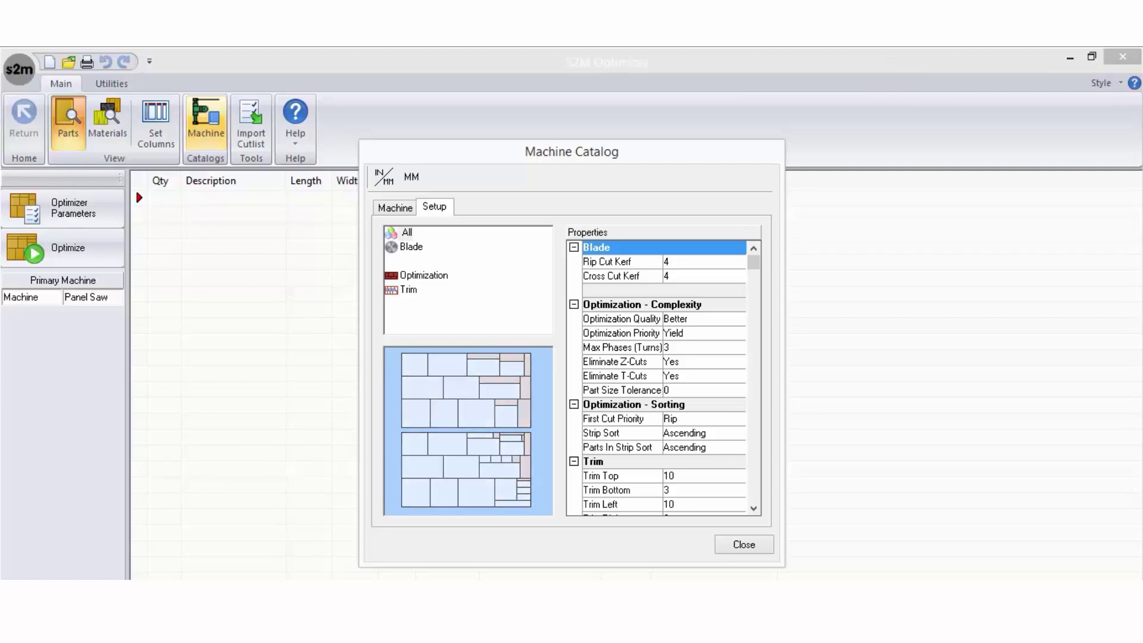
left_click(746, 542)
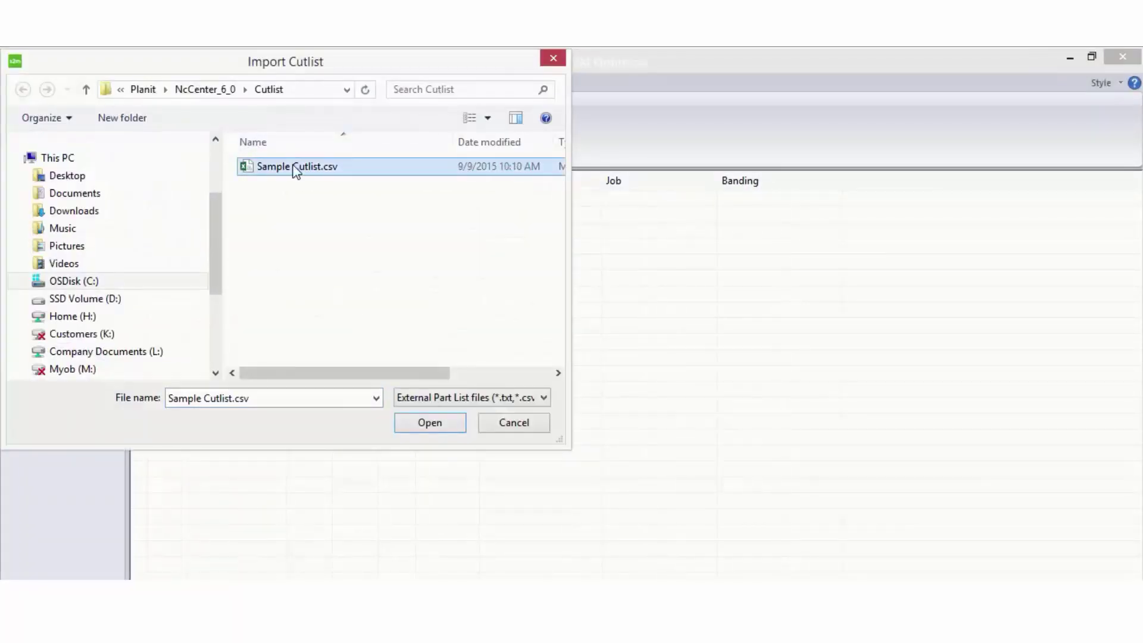
Step: Import Sample Cutlist.csv with dimensions in mm, starting at line 3
left_click(437, 424)
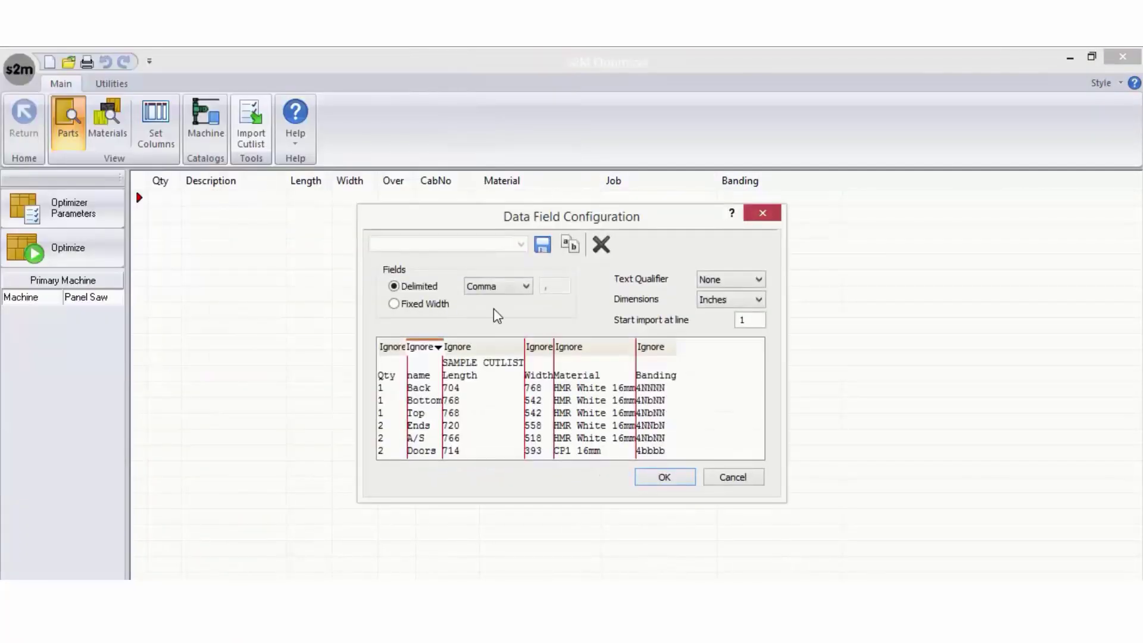
left_click(755, 299)
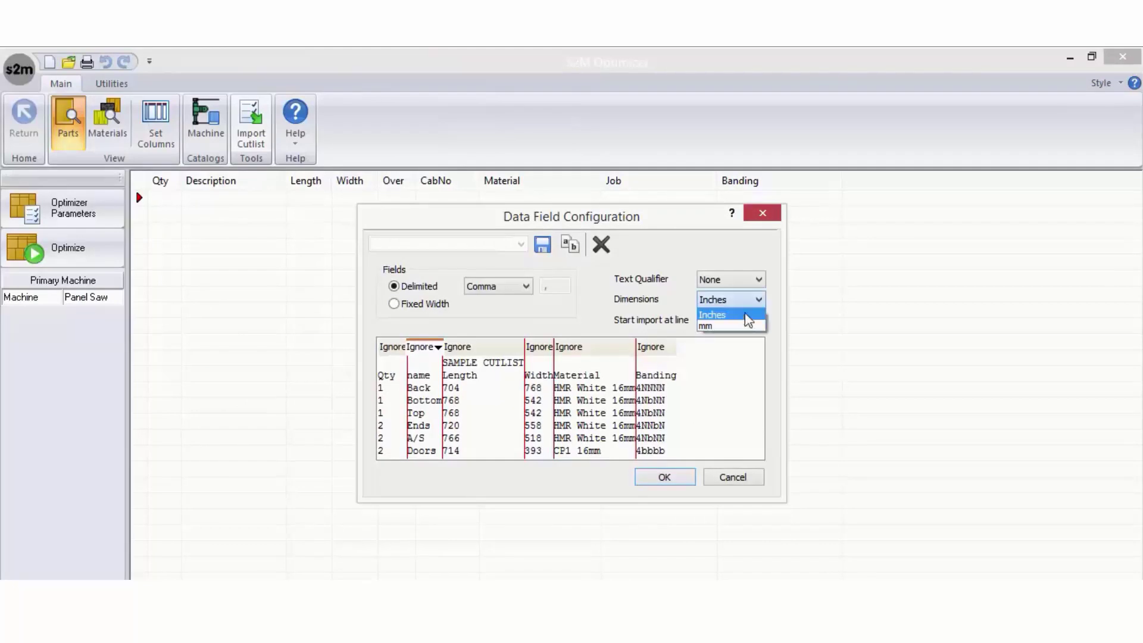
left_click(729, 319)
left_click(751, 320)
left_click_drag(751, 321, 707, 322)
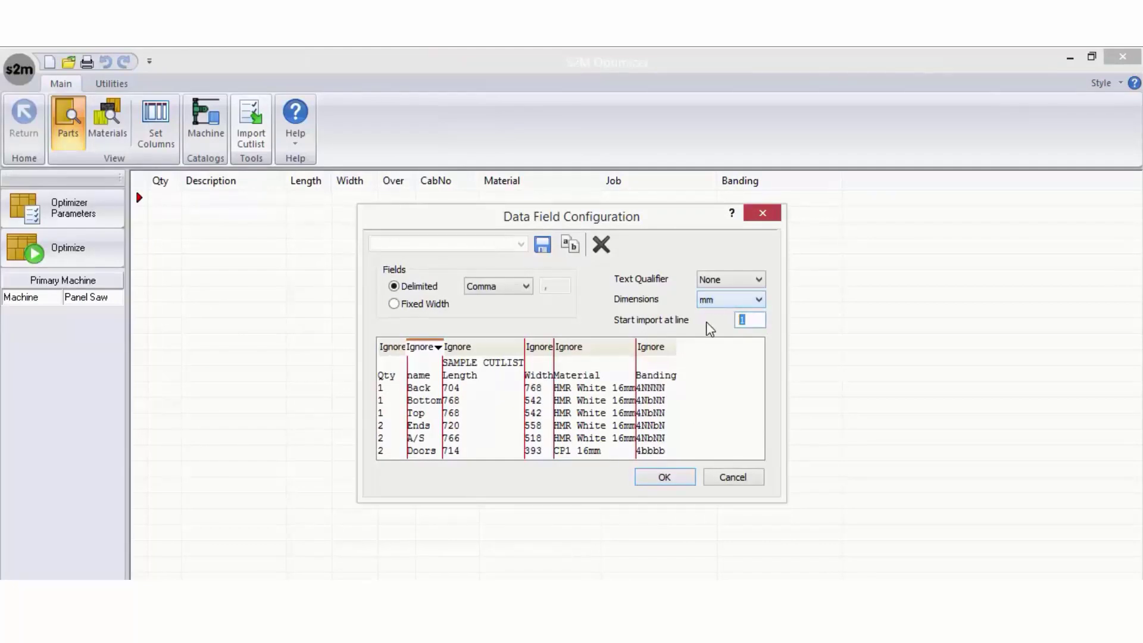
type("3")
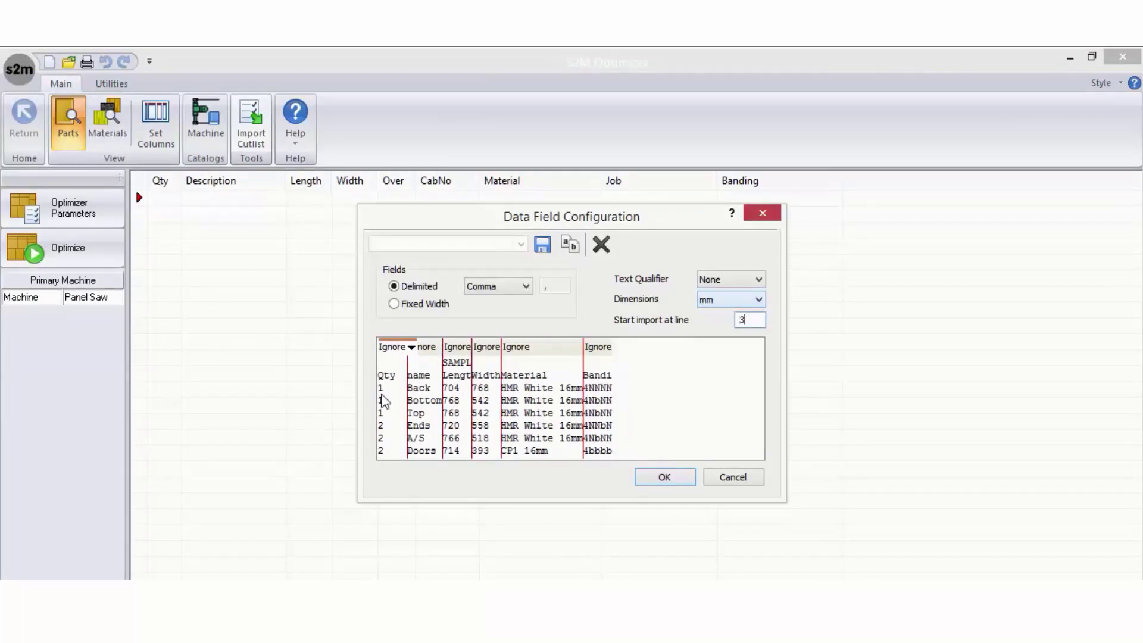
Step: Map the first three import columns to Quantity, Name and Length
left_click(396, 348)
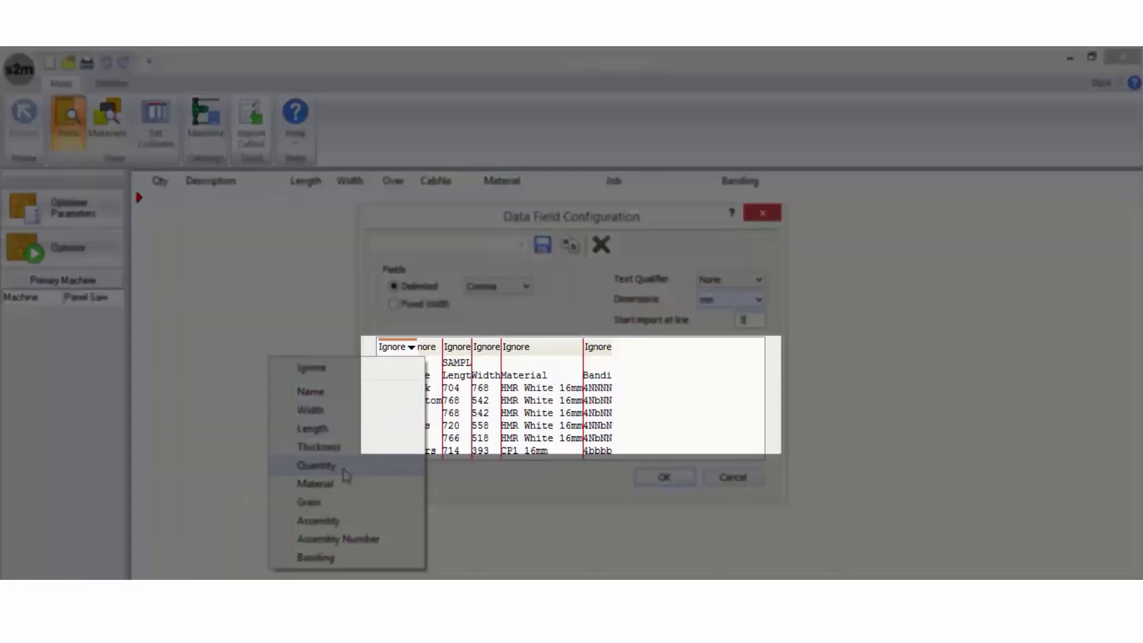
left_click(341, 467)
left_click(433, 348)
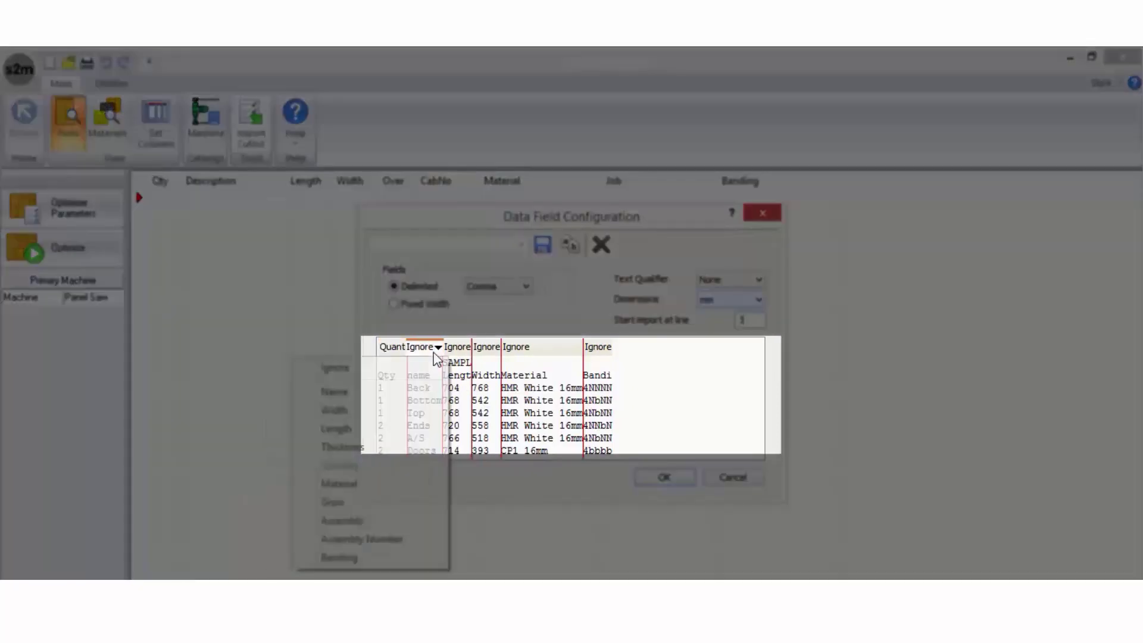
left_click(384, 393)
left_click(462, 351)
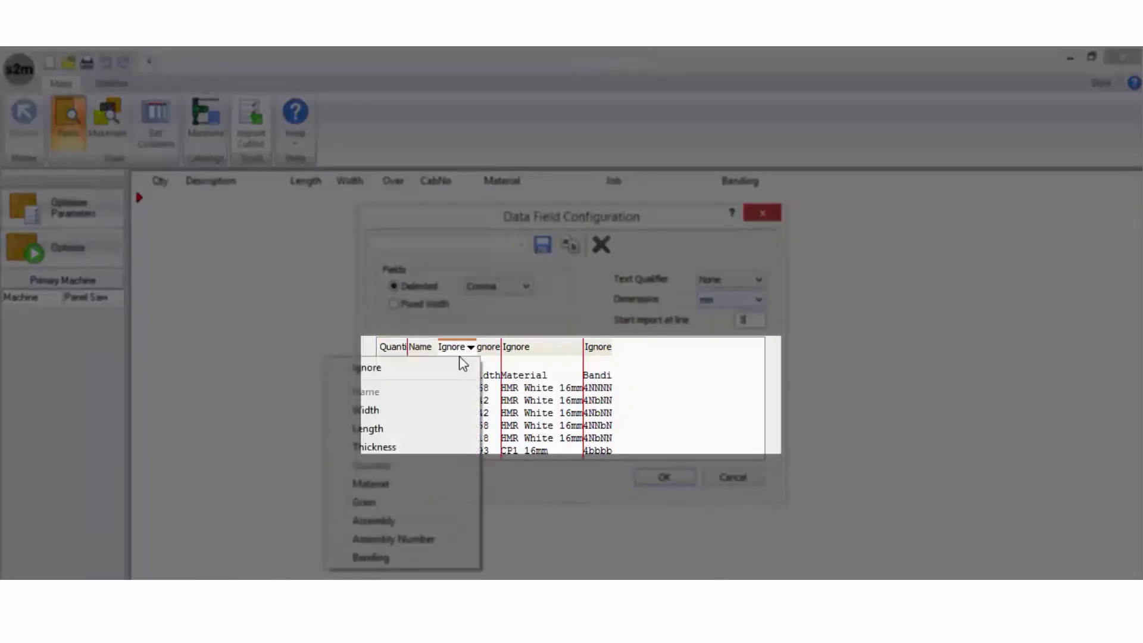
left_click(424, 429)
Step: Map columns 4–6 to Width, Material and Banding and import the parts
left_click(488, 349)
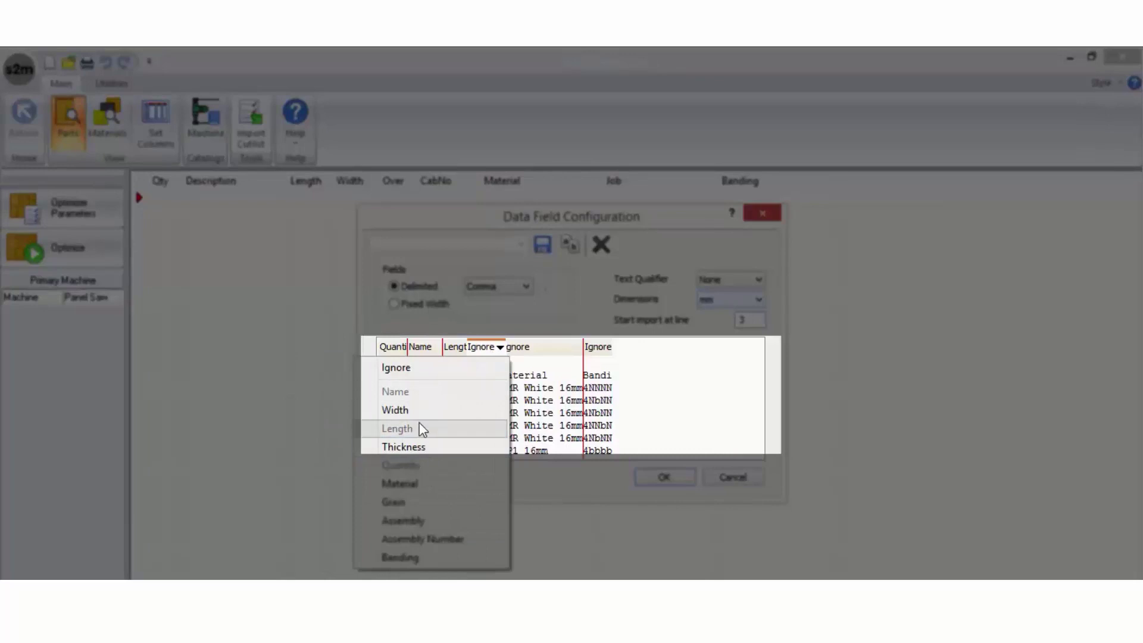
left_click(439, 408)
left_click(529, 348)
left_click(498, 477)
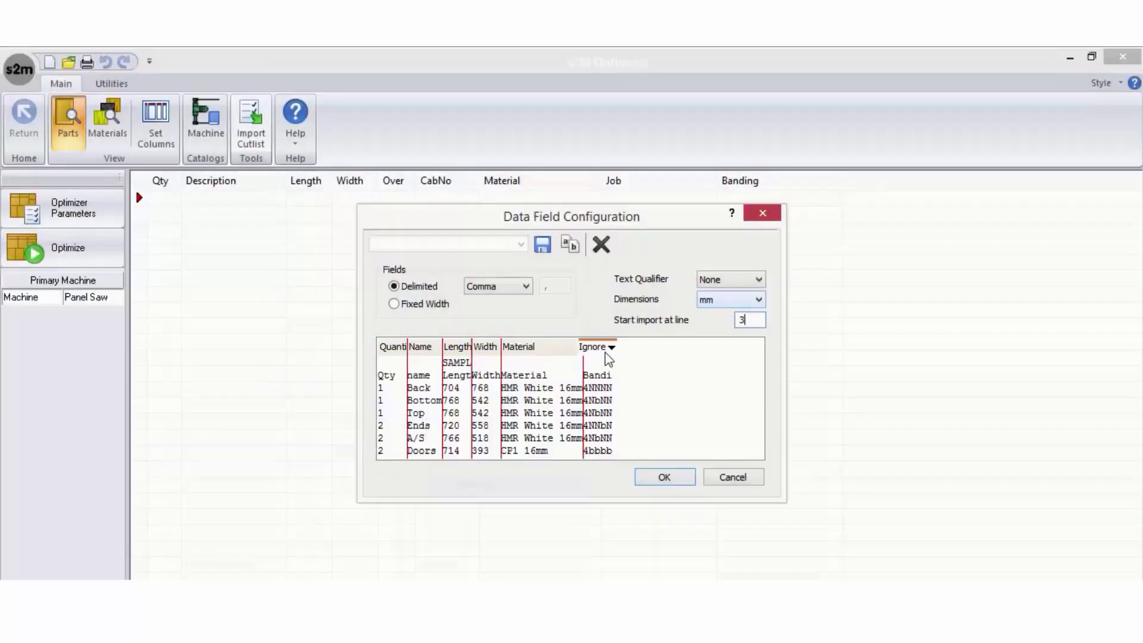
left_click(611, 348)
left_click(549, 558)
left_click(661, 477)
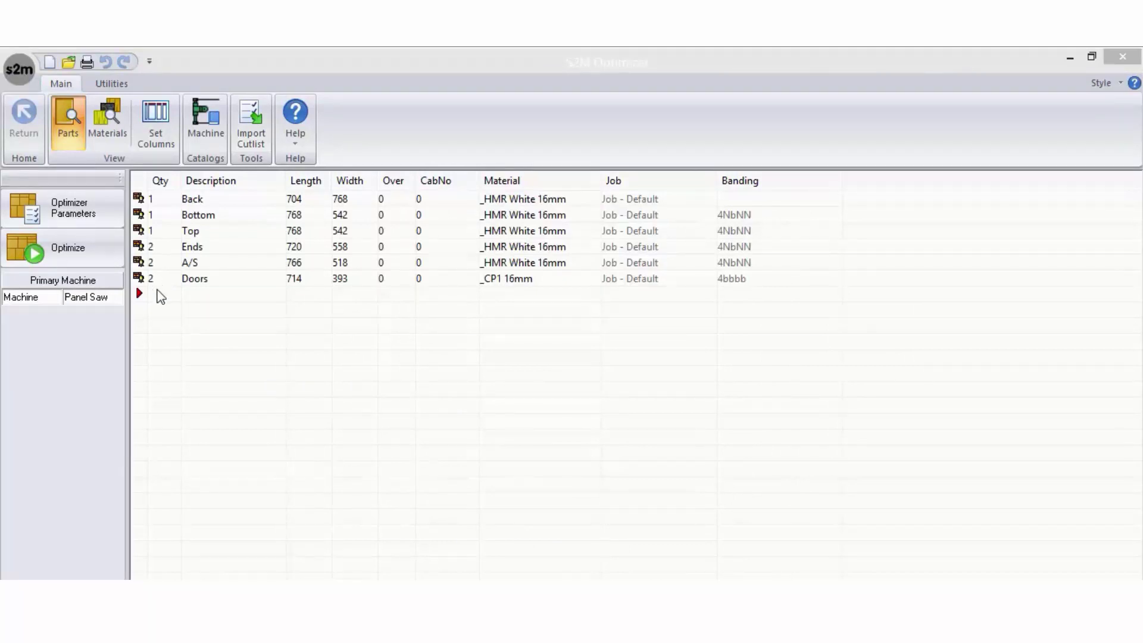
Step: Enter a new part: qty 2, Panels, length 720, width 580-2 (578), over-make 10
left_click(159, 290)
type("2")
key("Tab")
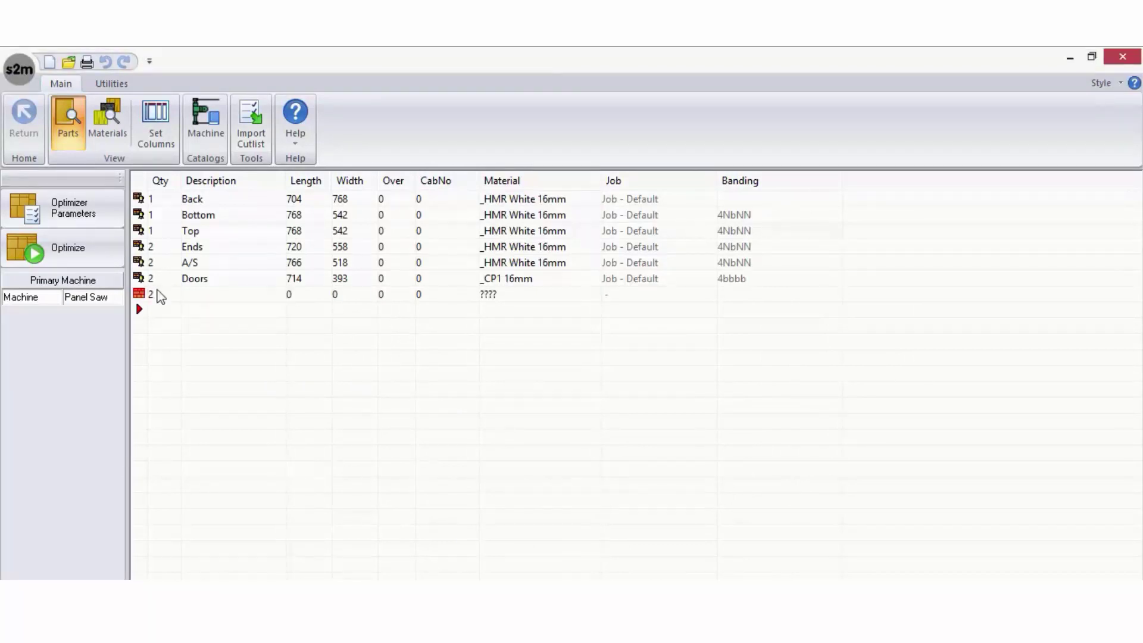
type("Panels")
key("Tab")
type("720")
key("Tab")
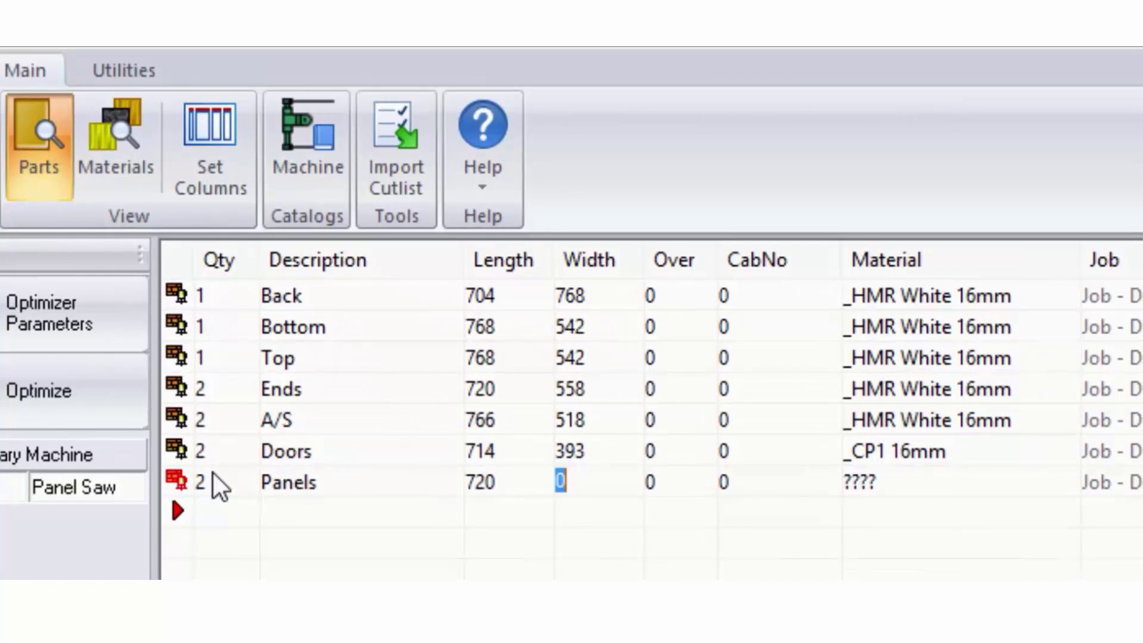
type("580-2")
key("Tab")
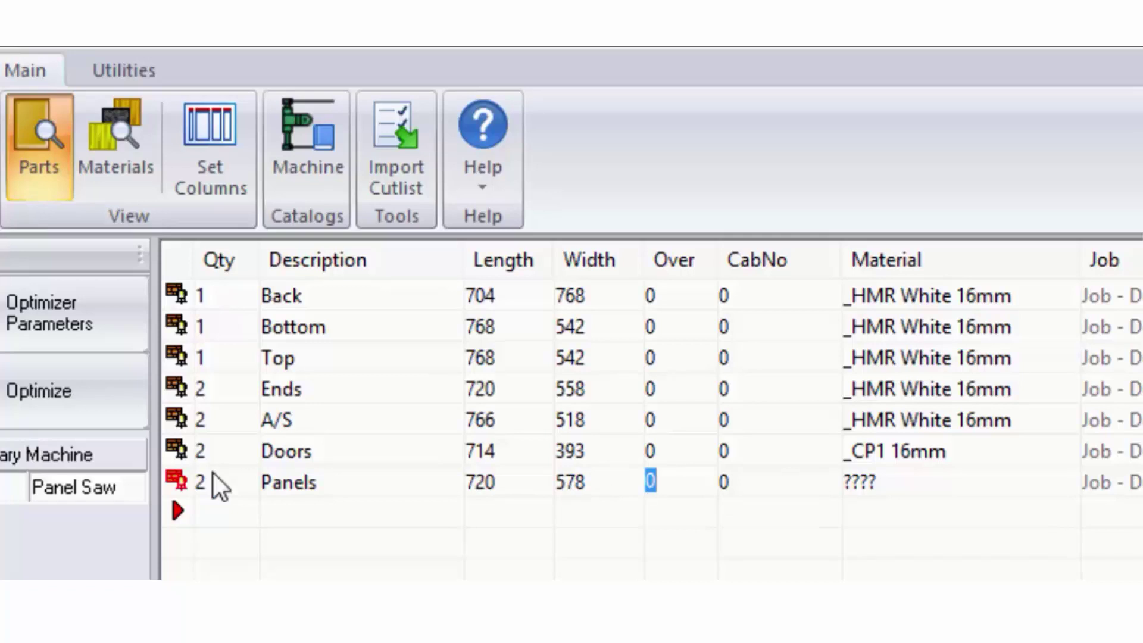
type("10")
key("Tab")
key("Tab")
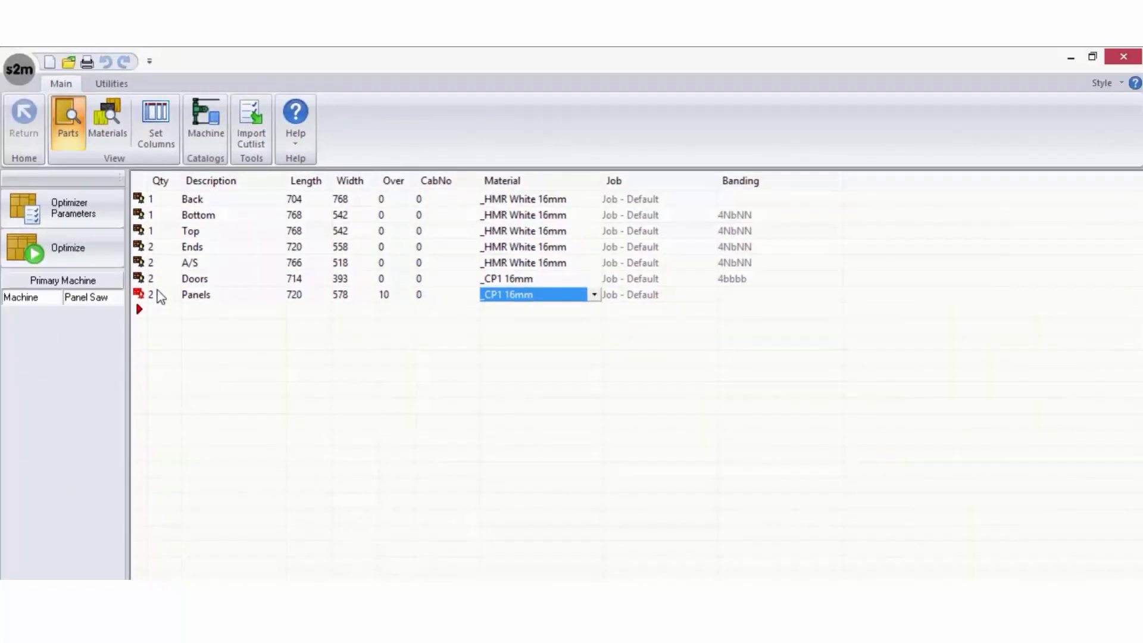
Step: Band the Panels part's right, top and bottom edges with Banding b and save
right_click(158, 295)
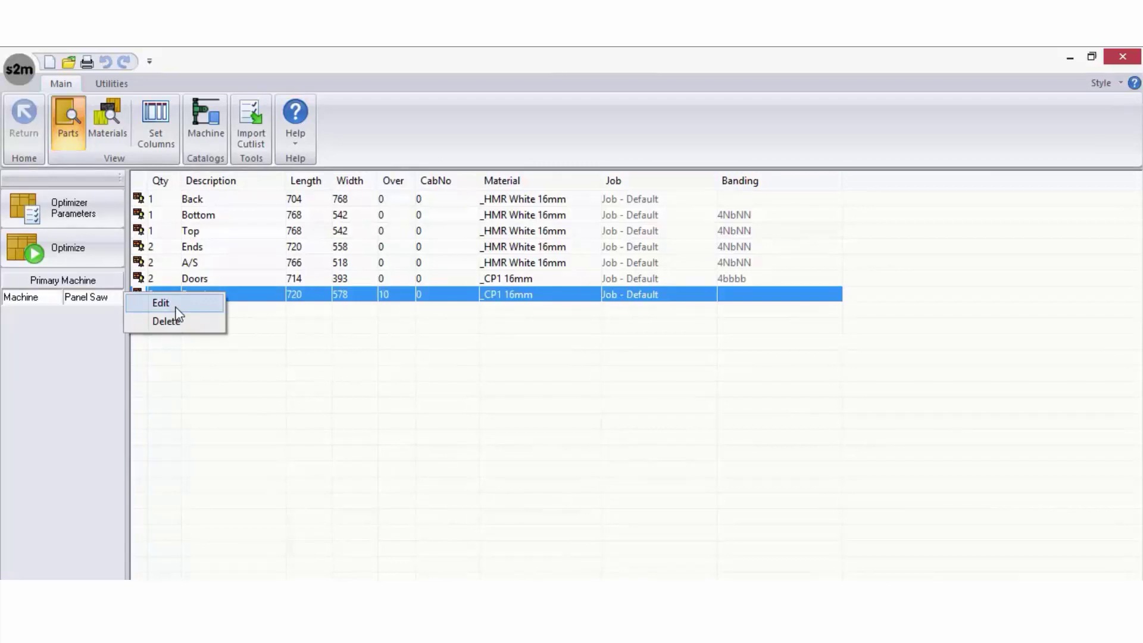
left_click(178, 306)
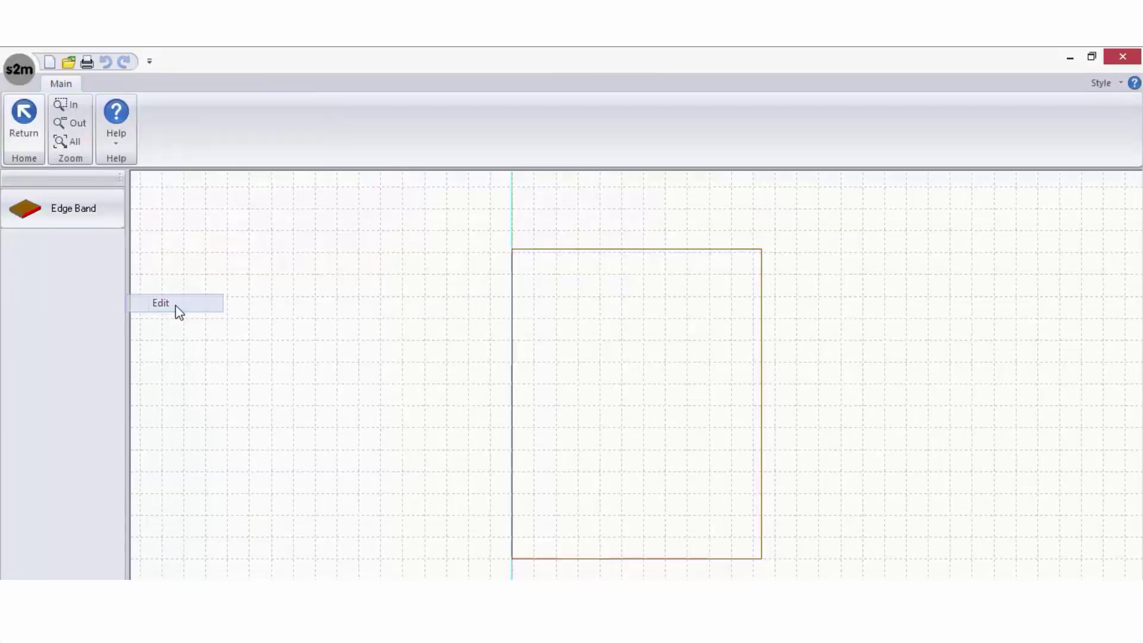
left_click(52, 214)
left_click(225, 119)
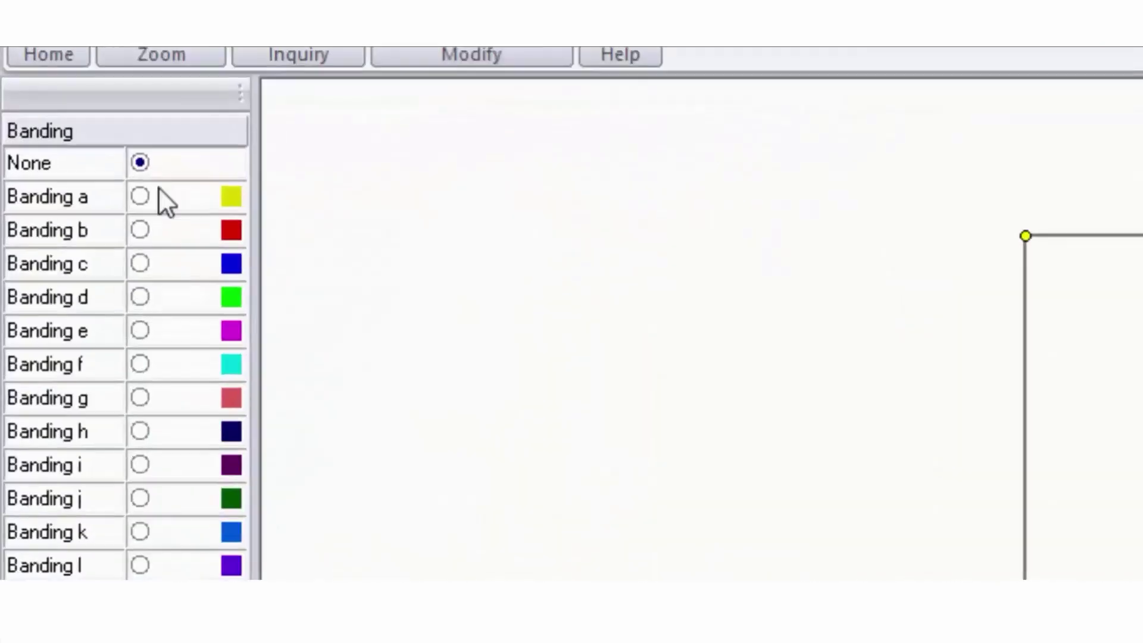
left_click(110, 237)
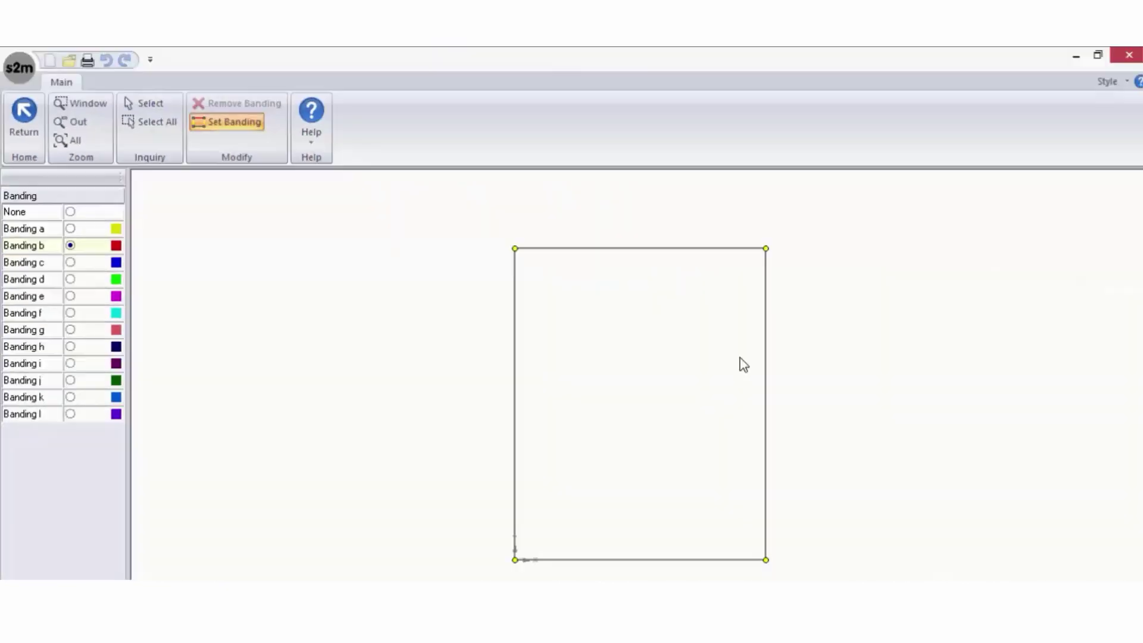
left_click(766, 362)
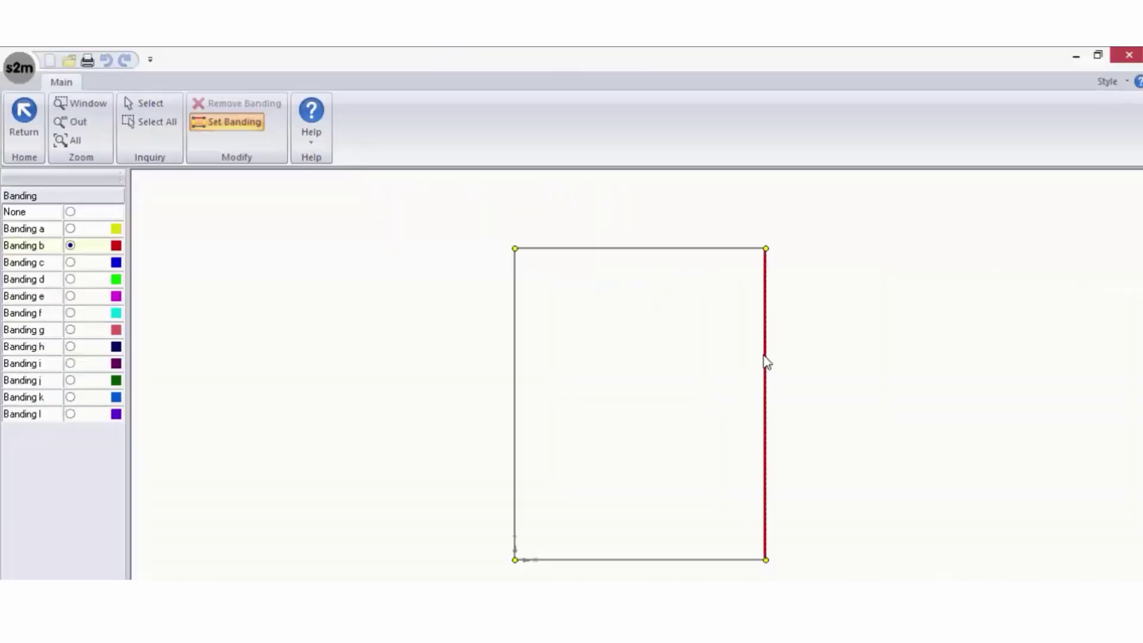
left_click(732, 257)
left_click(728, 560)
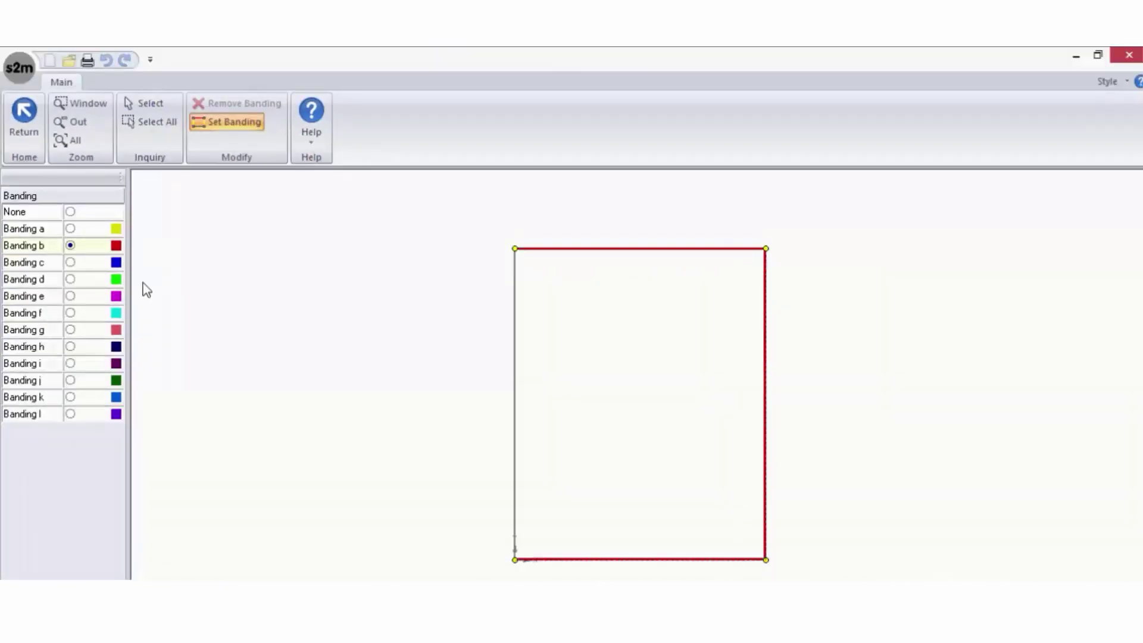
left_click(13, 112)
left_click(500, 403)
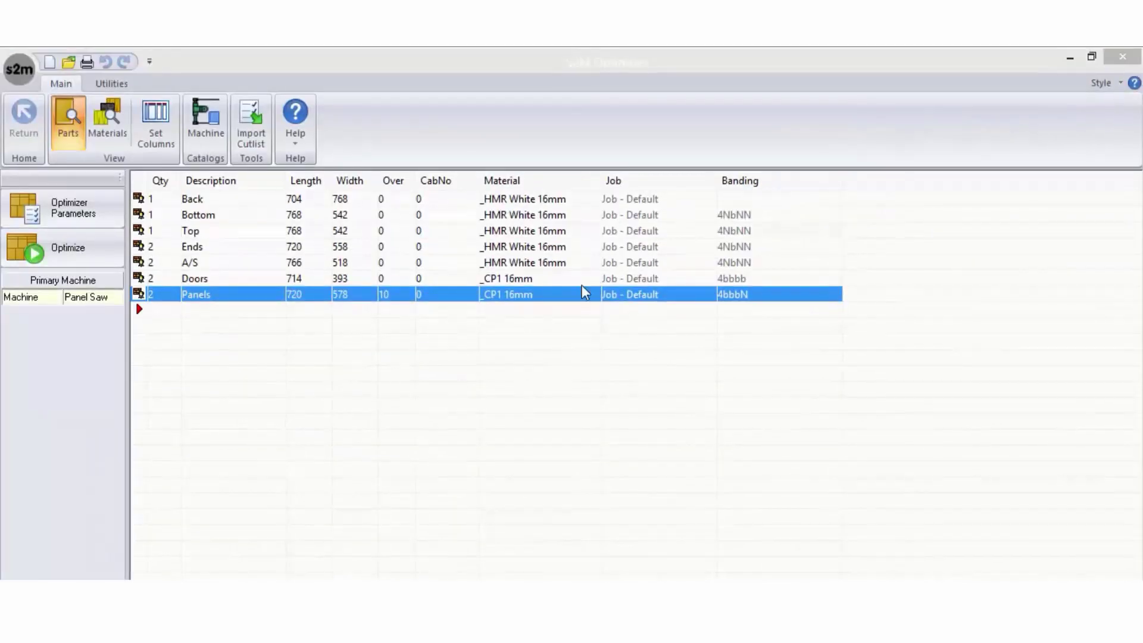
Step: Review the Material Catalog and its banding schedule, then cancel the Authorization Code prompt
left_click(181, 309)
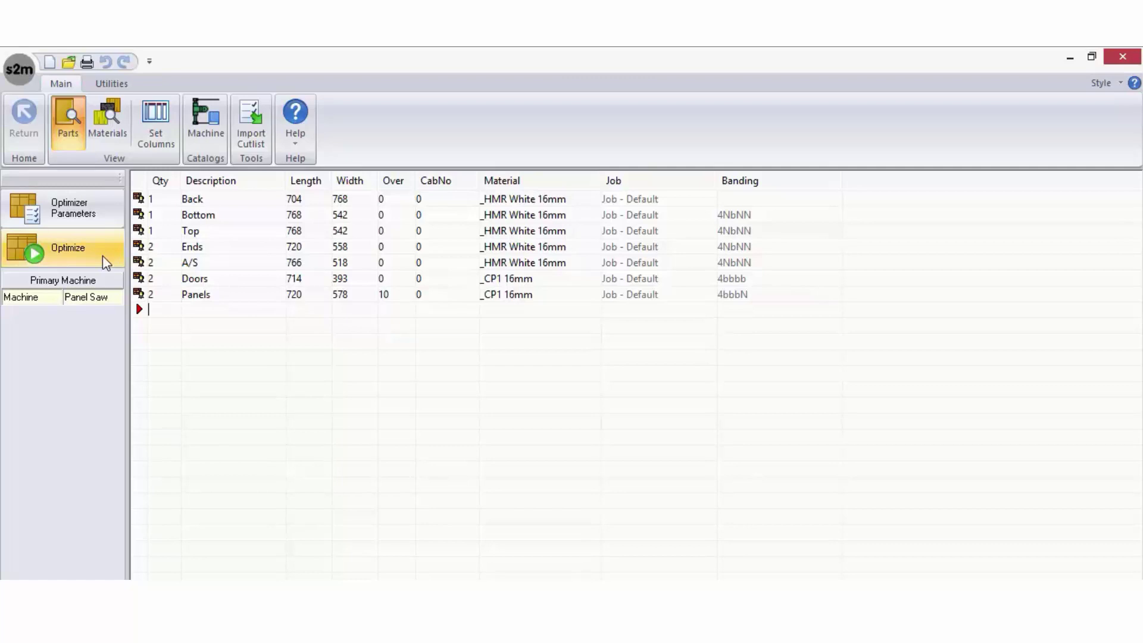
left_click(113, 84)
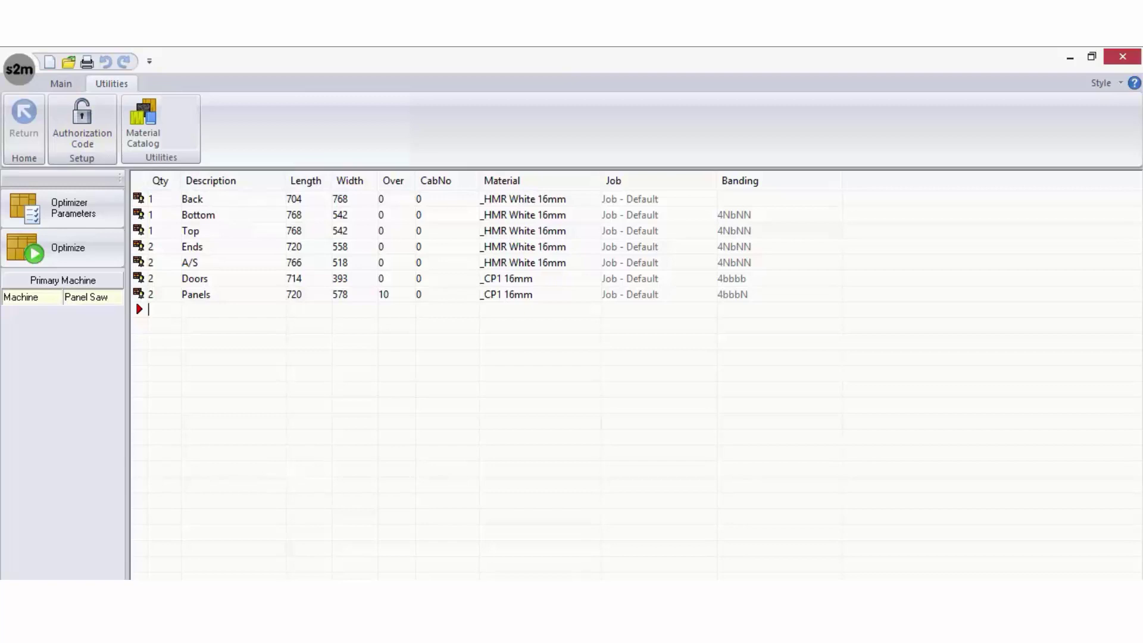
left_click(143, 125)
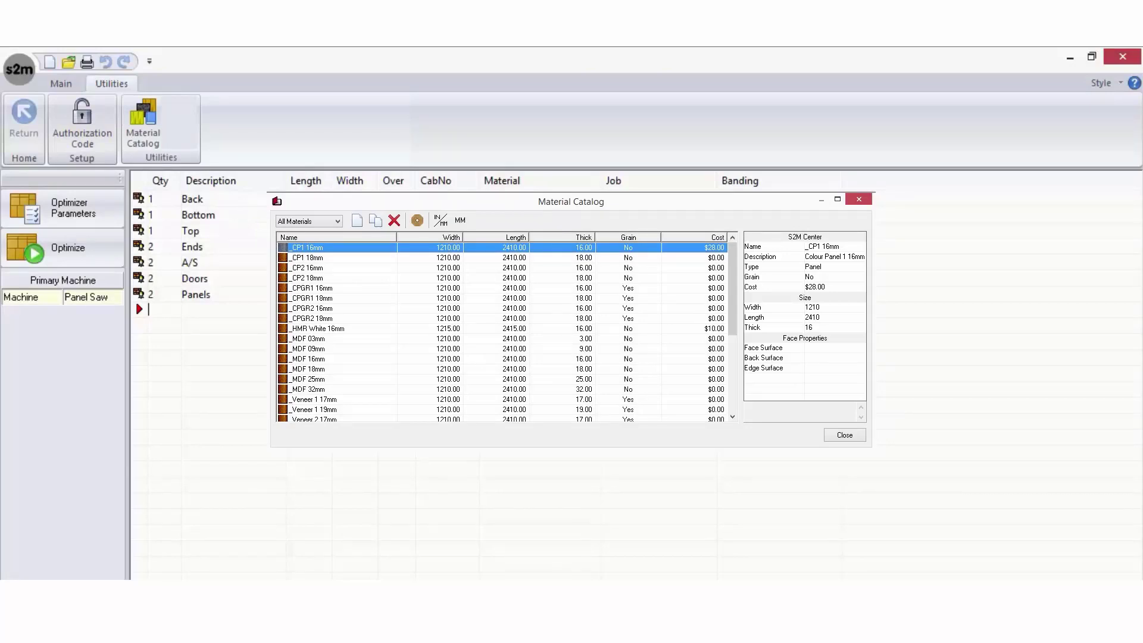
left_click(417, 220)
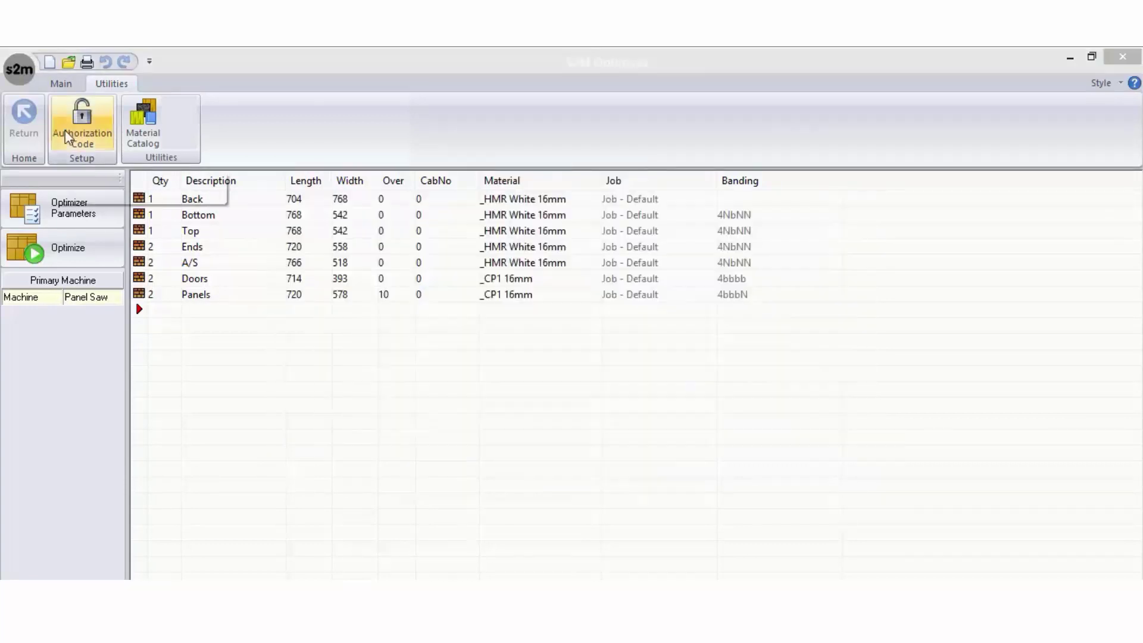
left_click(67, 137)
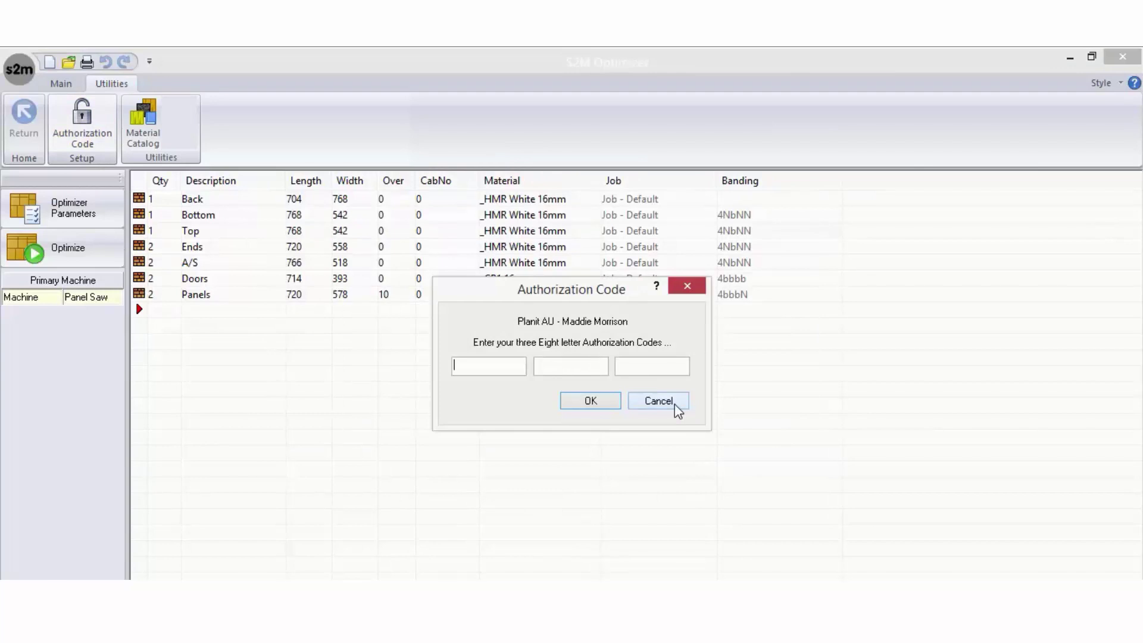
left_click(658, 401)
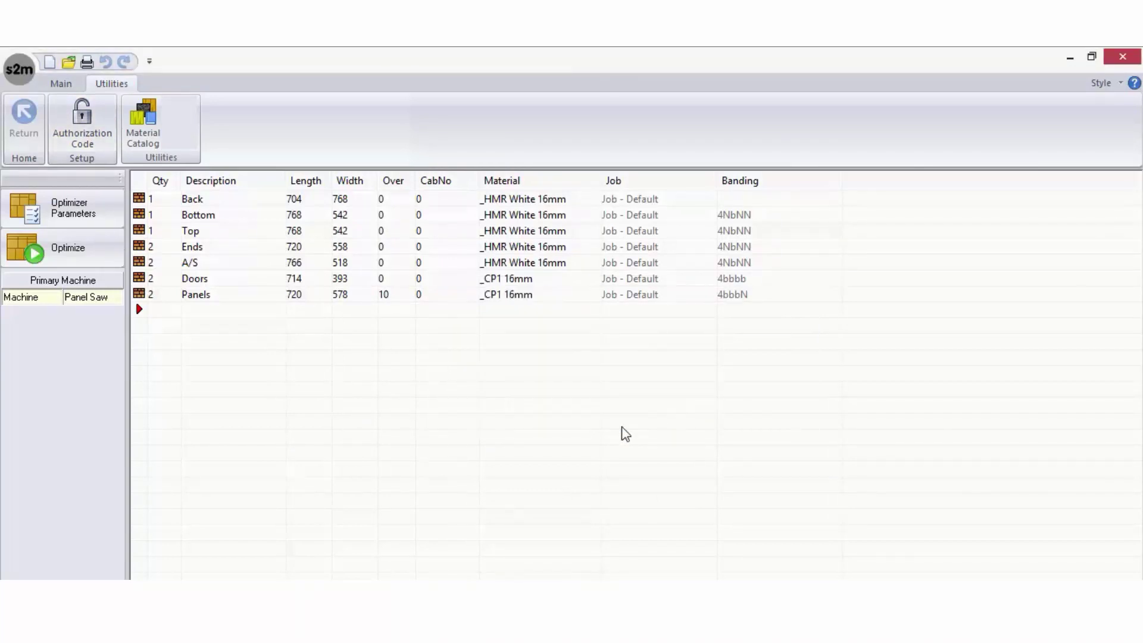
Step: Review the geometry, report and measurement unit pages of the program preferences
left_click(19, 69)
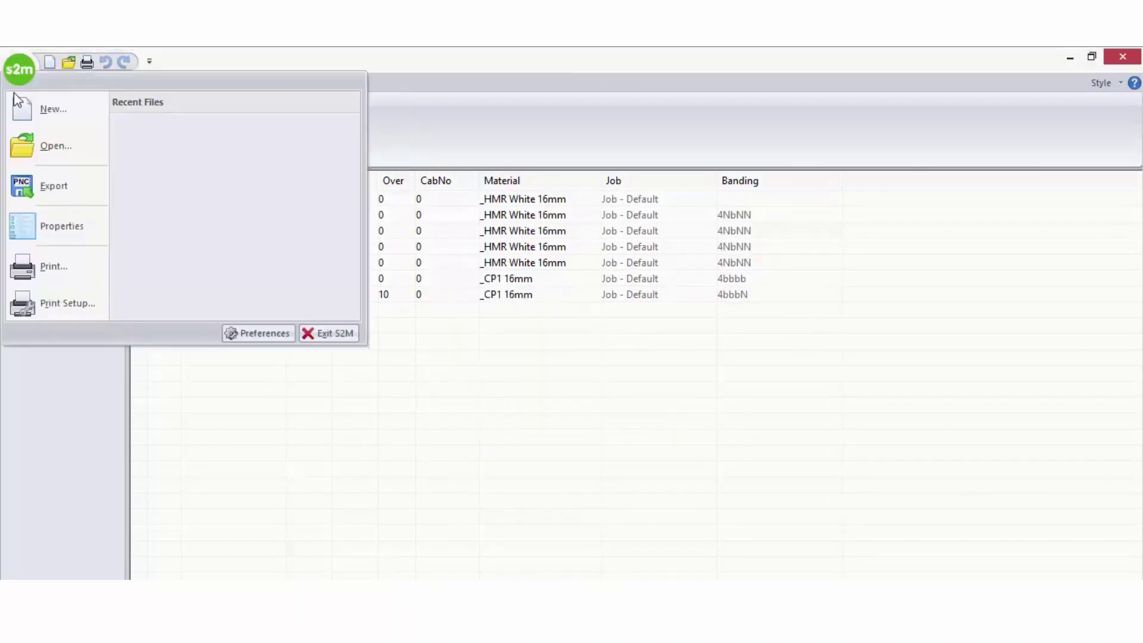
left_click(265, 335)
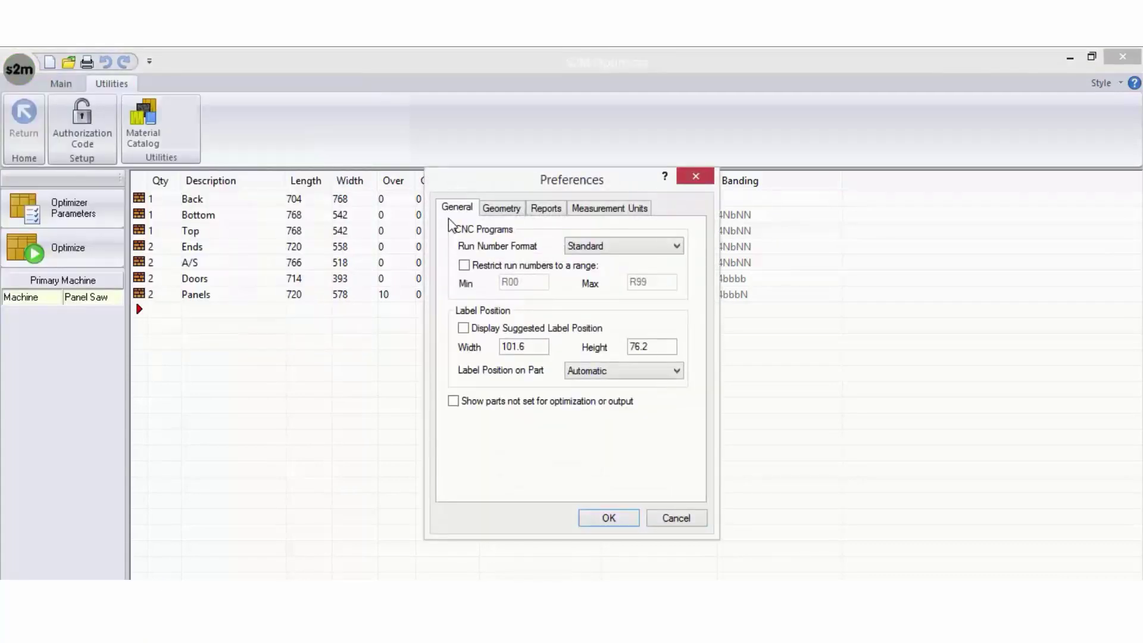
left_click(500, 211)
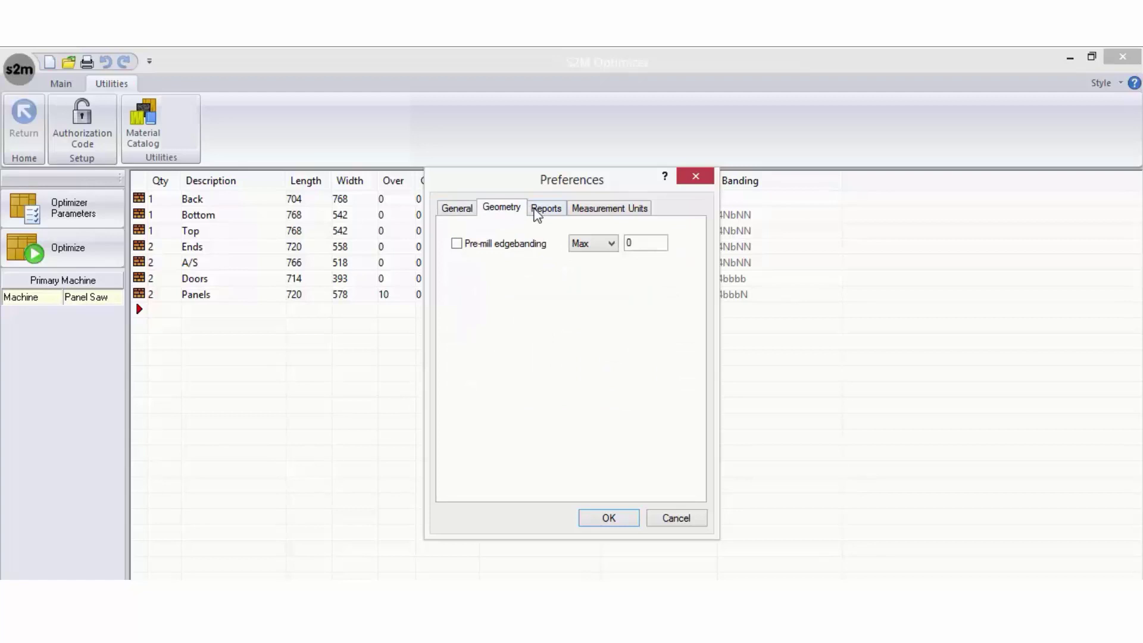
left_click(545, 211)
left_click(592, 209)
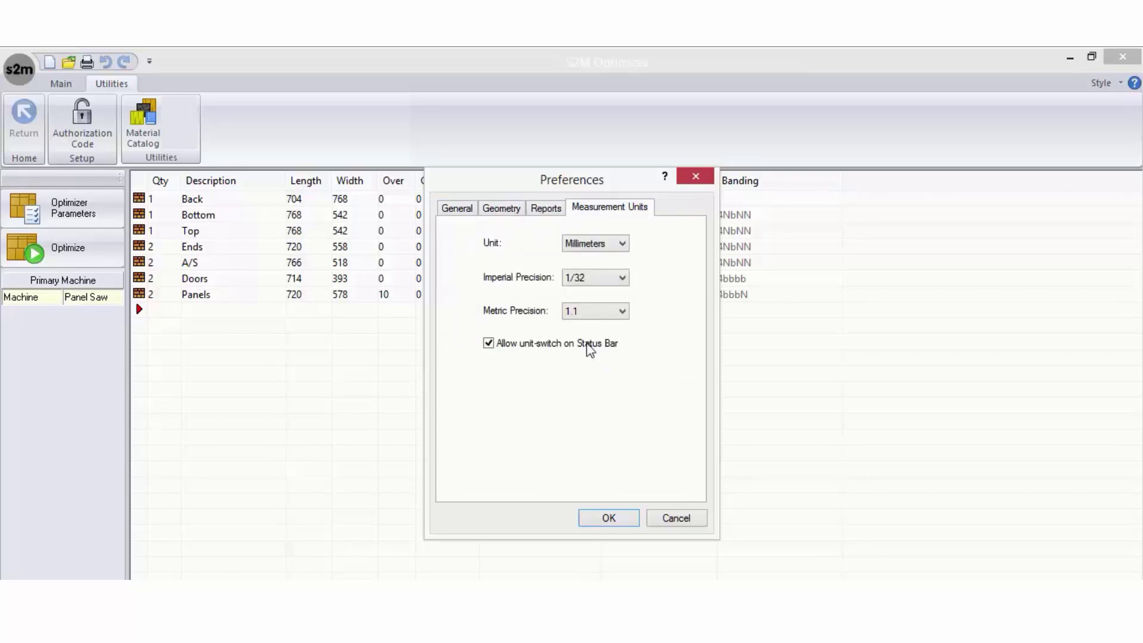
left_click(628, 521)
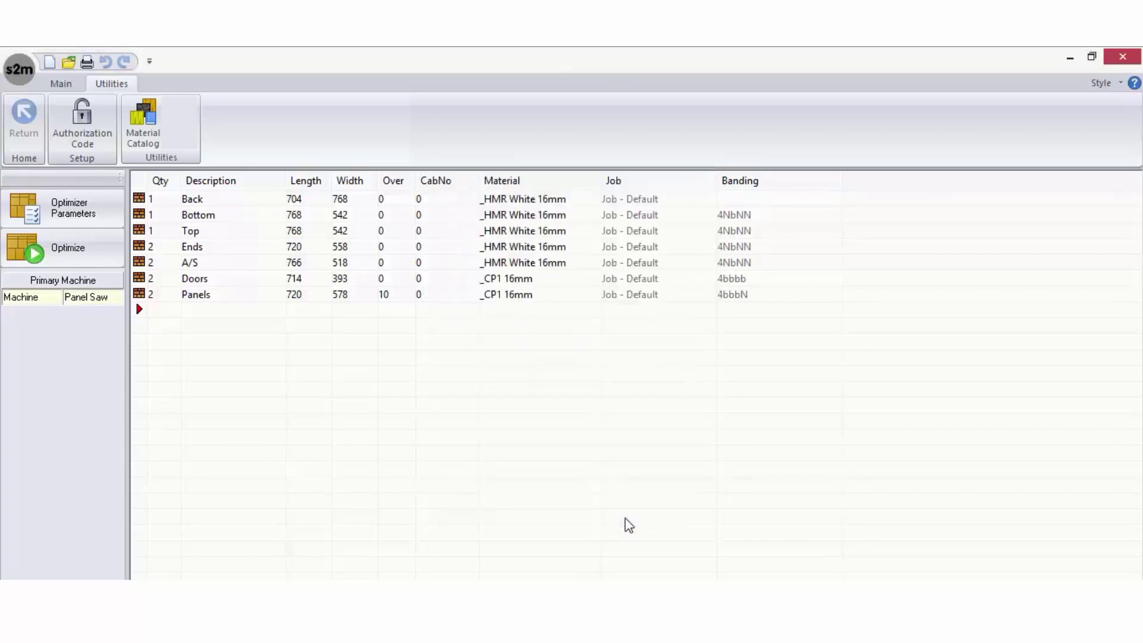
Step: Check trim margins of 10 top/left and 3 right/bottom in Optimization Parameters
left_click(85, 224)
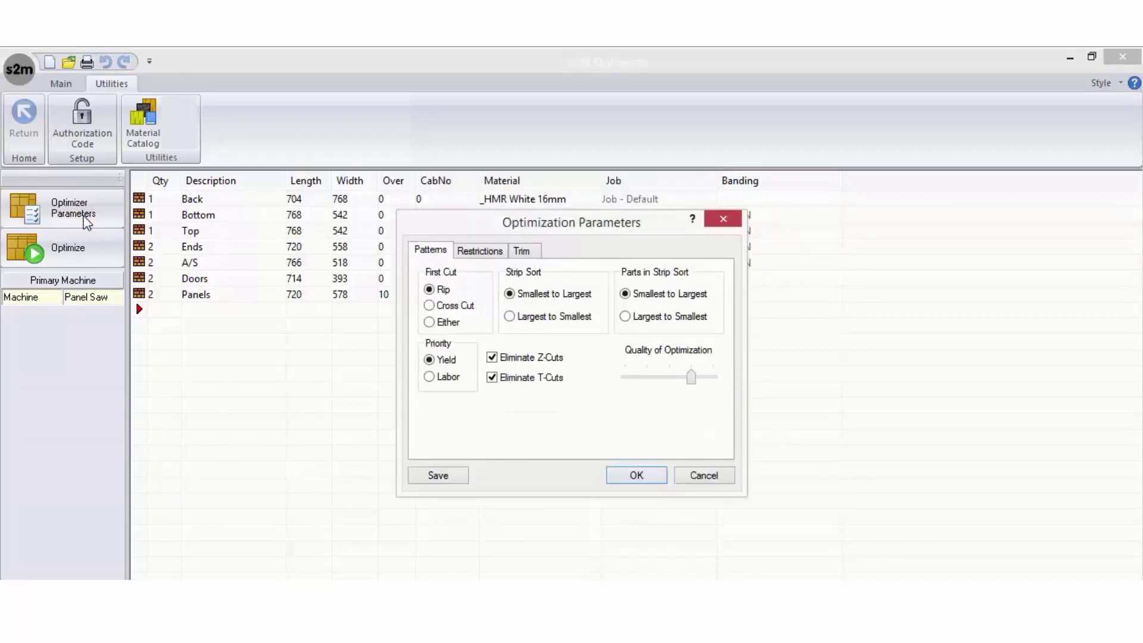
left_click(486, 253)
left_click(535, 251)
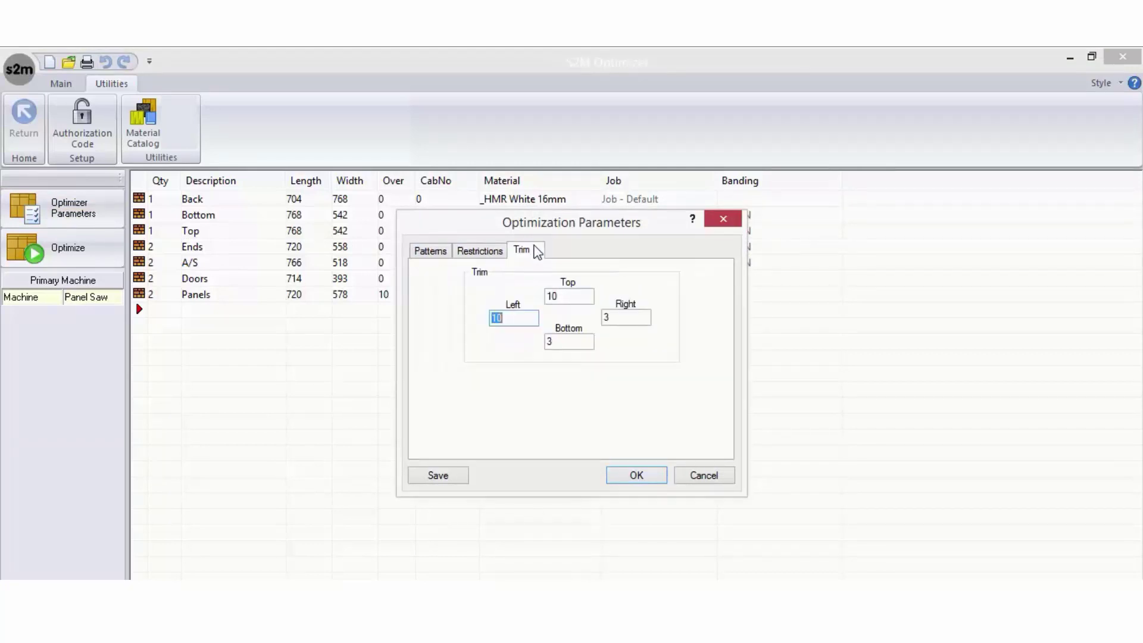
left_click(643, 475)
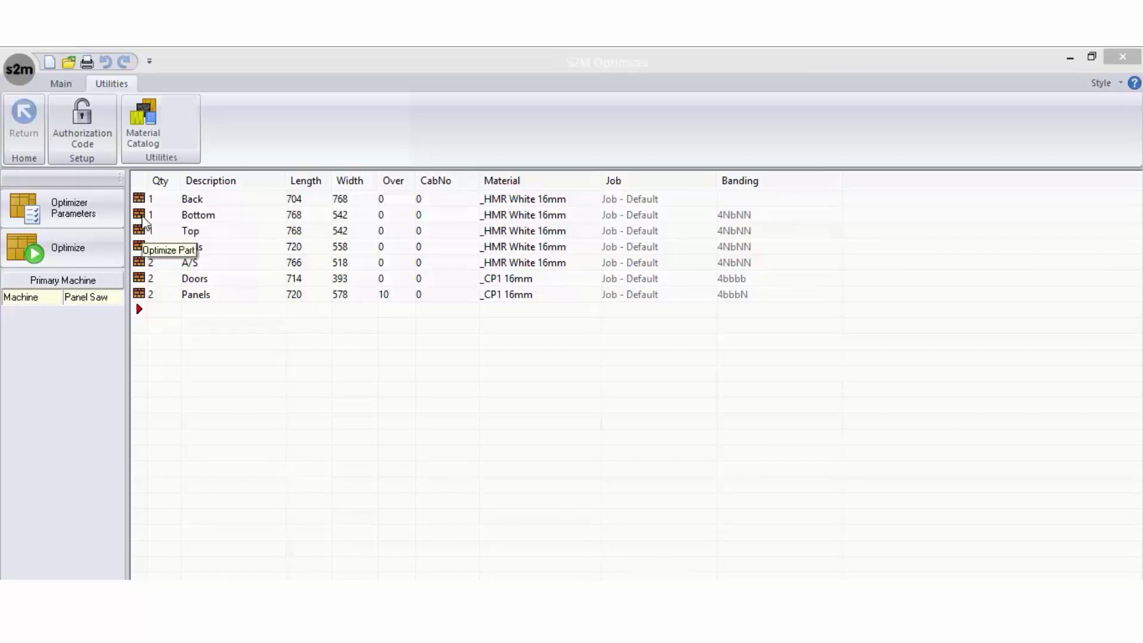
left_click(143, 218)
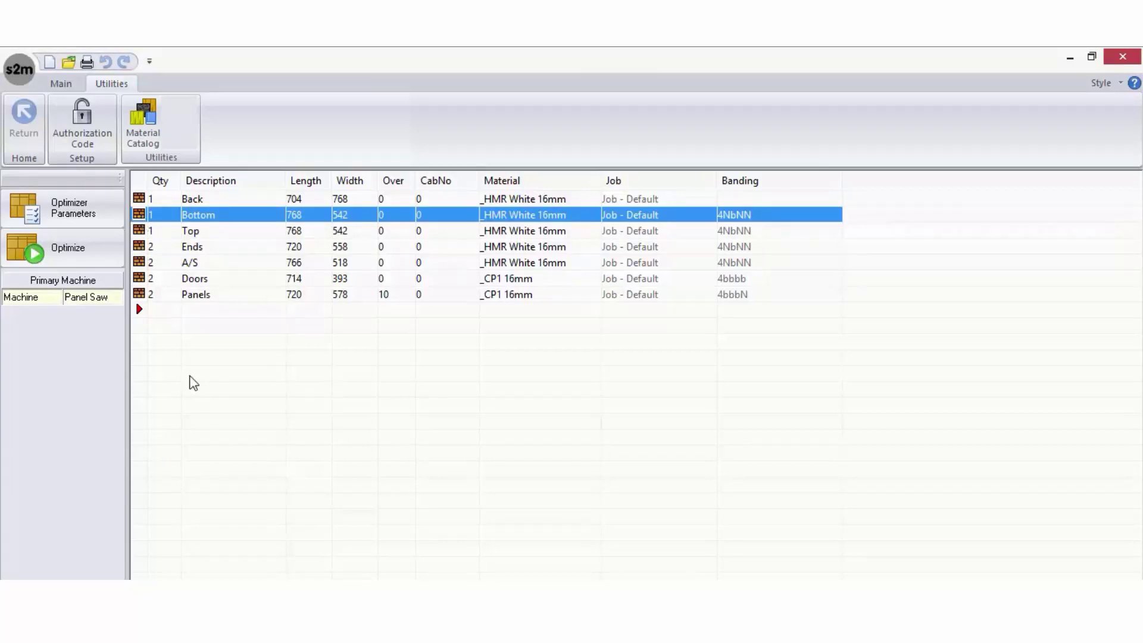
left_click(149, 250, "ctrl")
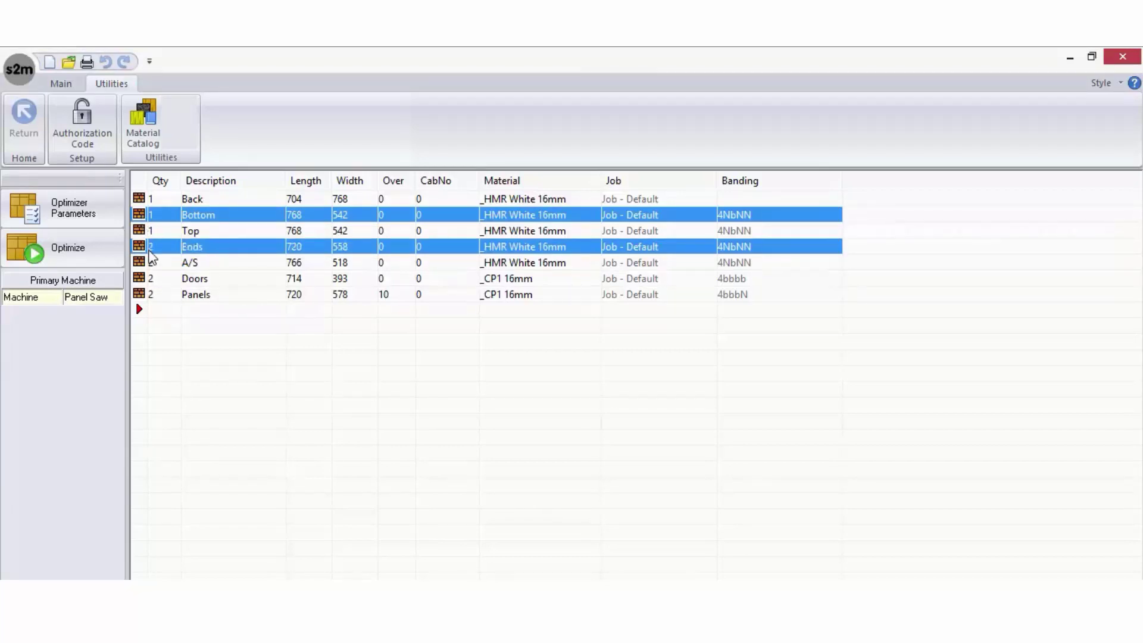
left_click(145, 278, "ctrl")
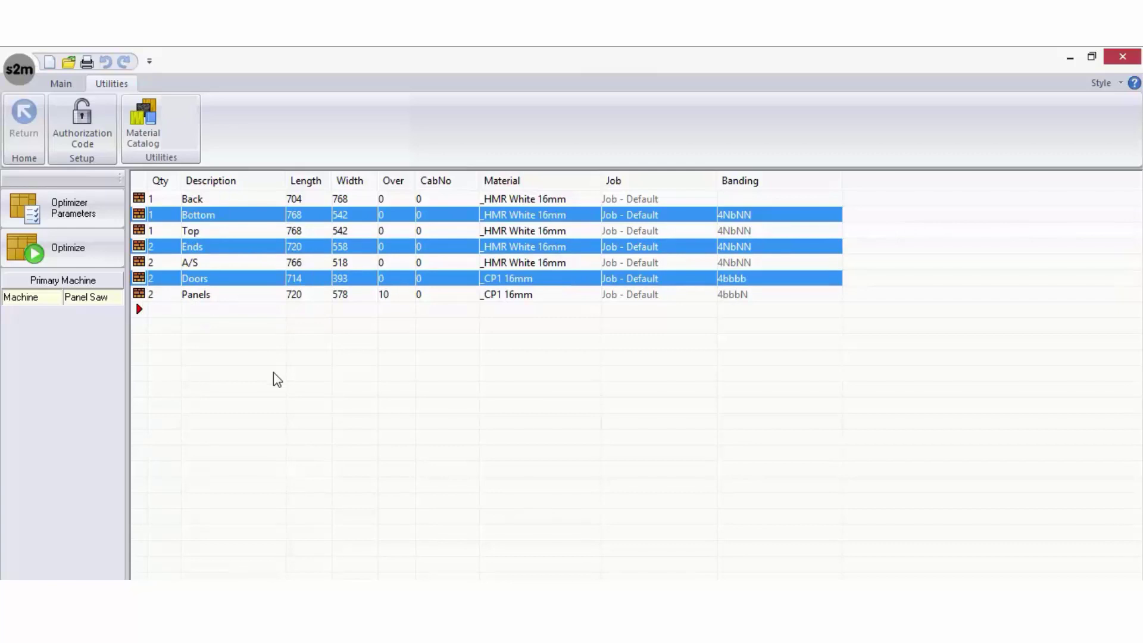
left_click(144, 217)
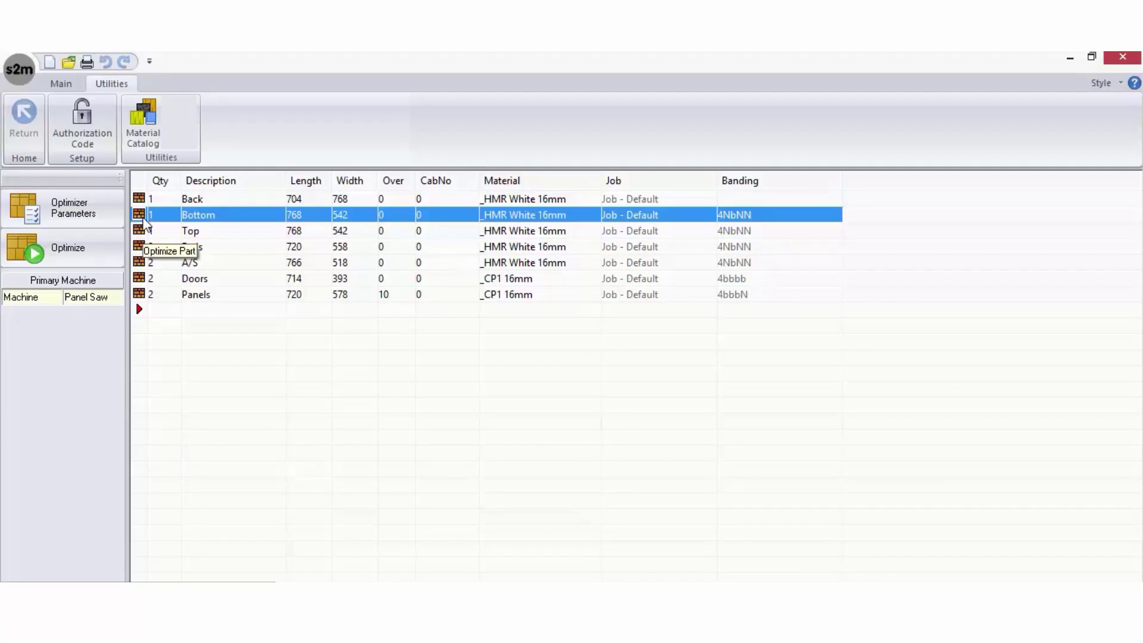
left_click(147, 278, "shift")
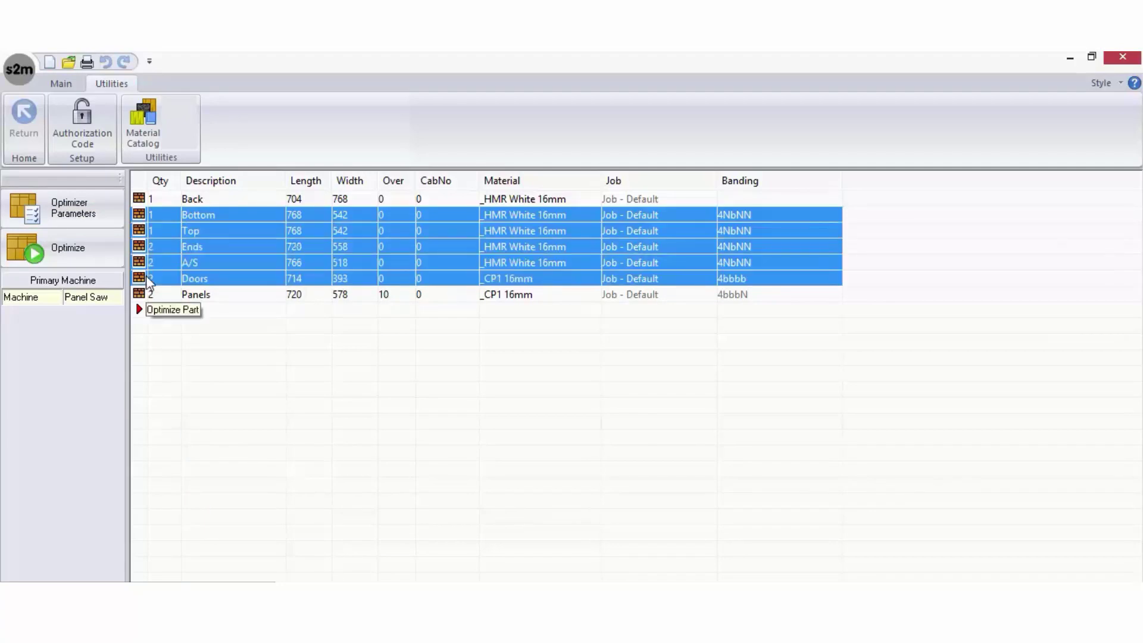
left_click(170, 310)
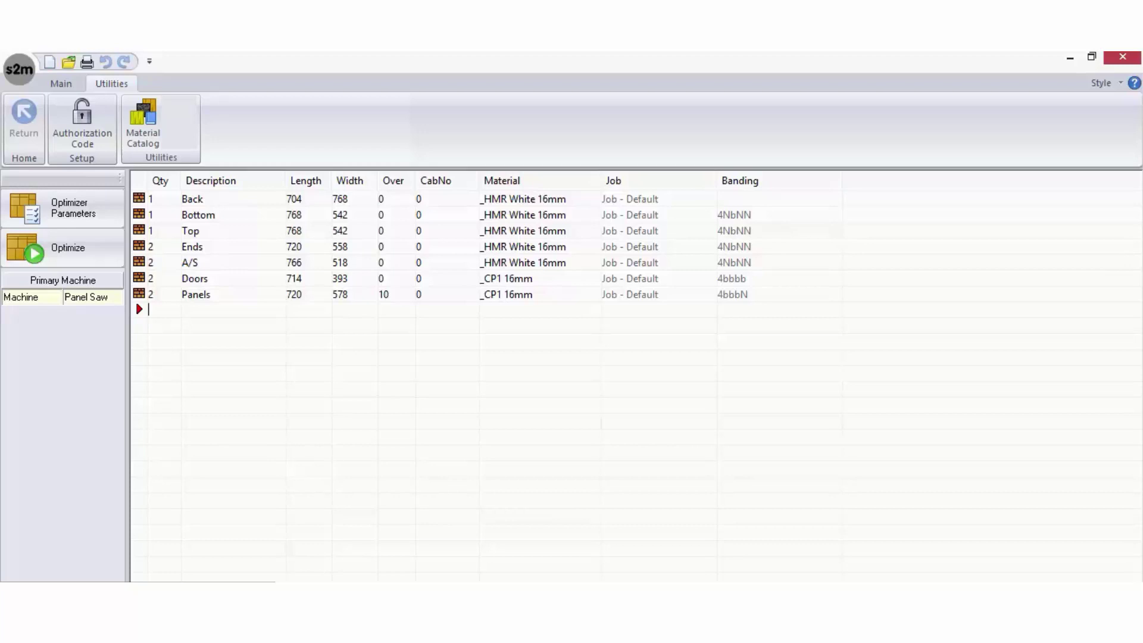
Step: Keep Panel Saw as the primary machine
left_click(91, 299)
left_click(111, 300)
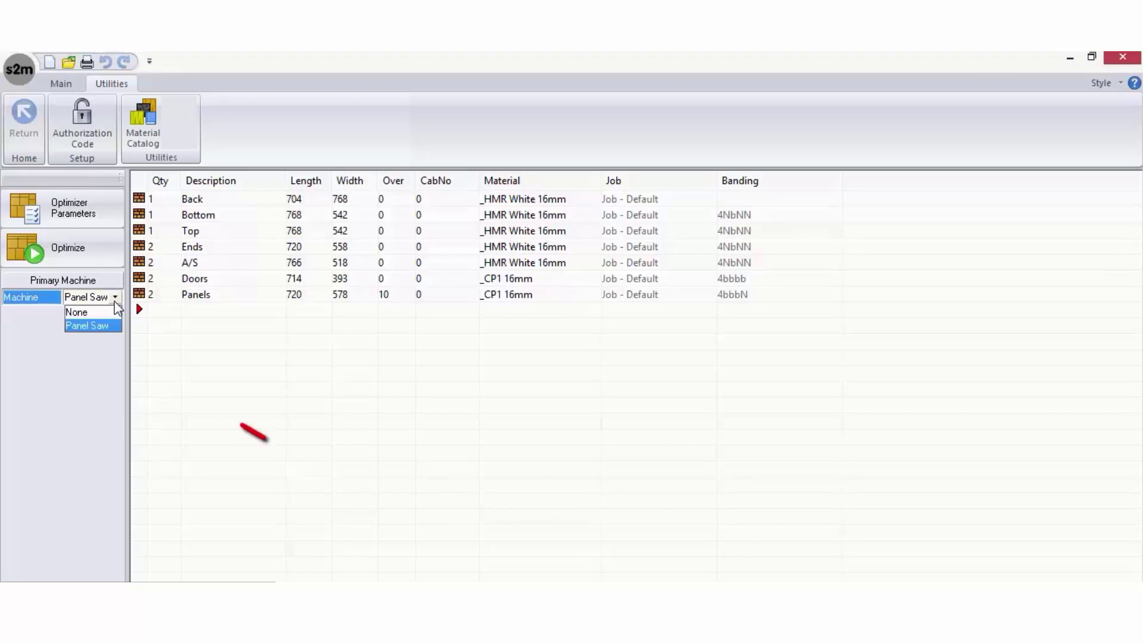
left_click(104, 326)
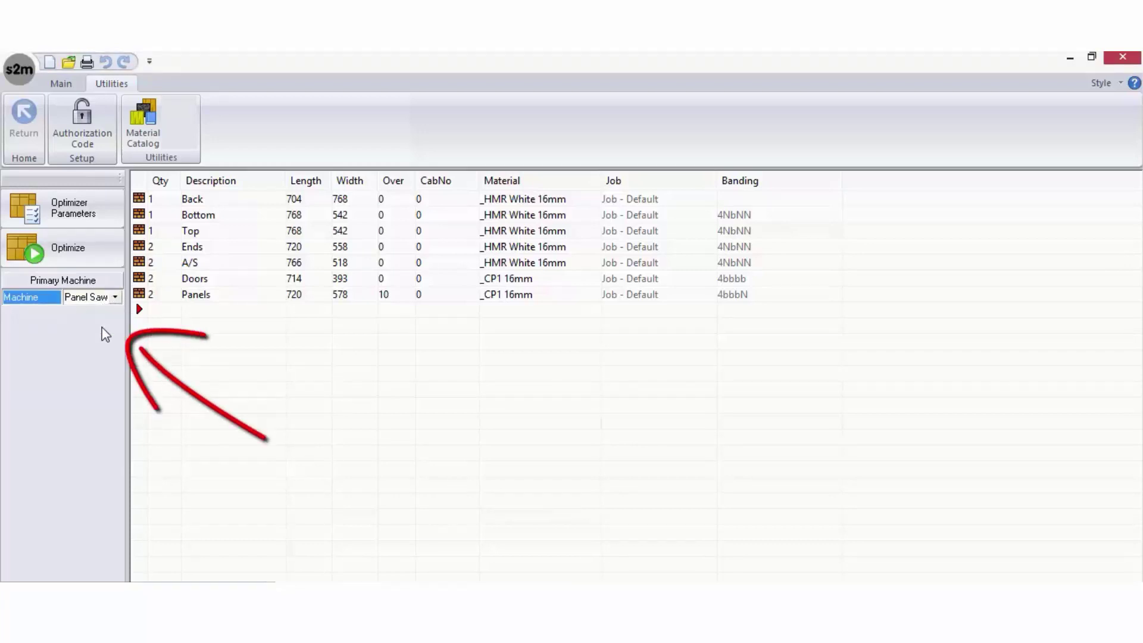
Step: Run optimization R84 and view the resulting cut patterns
left_click(90, 250)
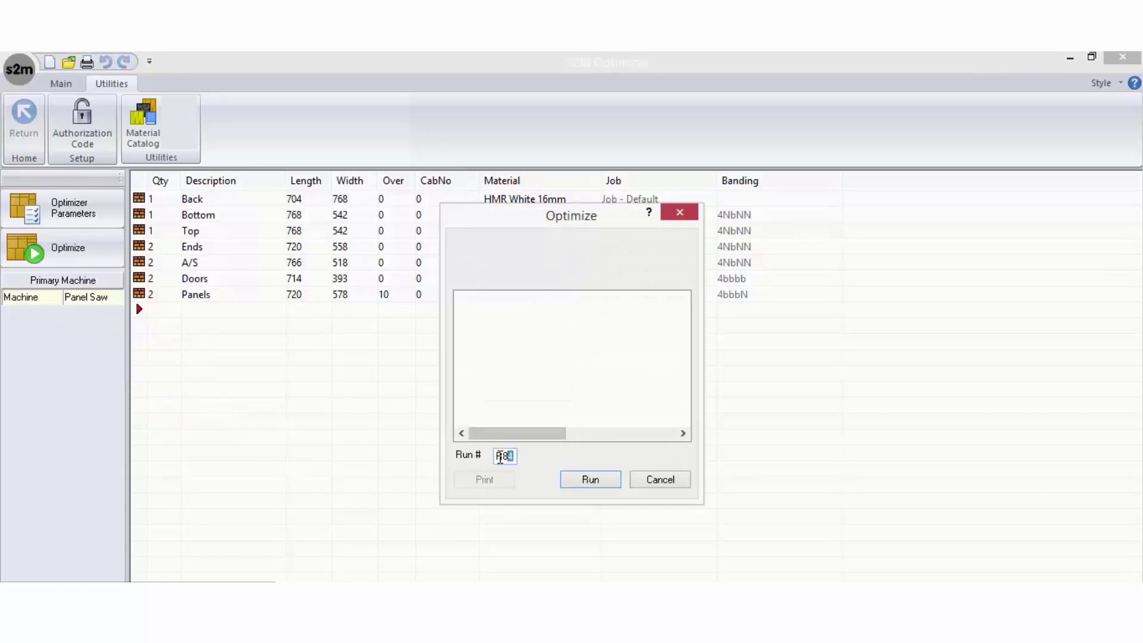
double_click(503, 456)
left_click(600, 484)
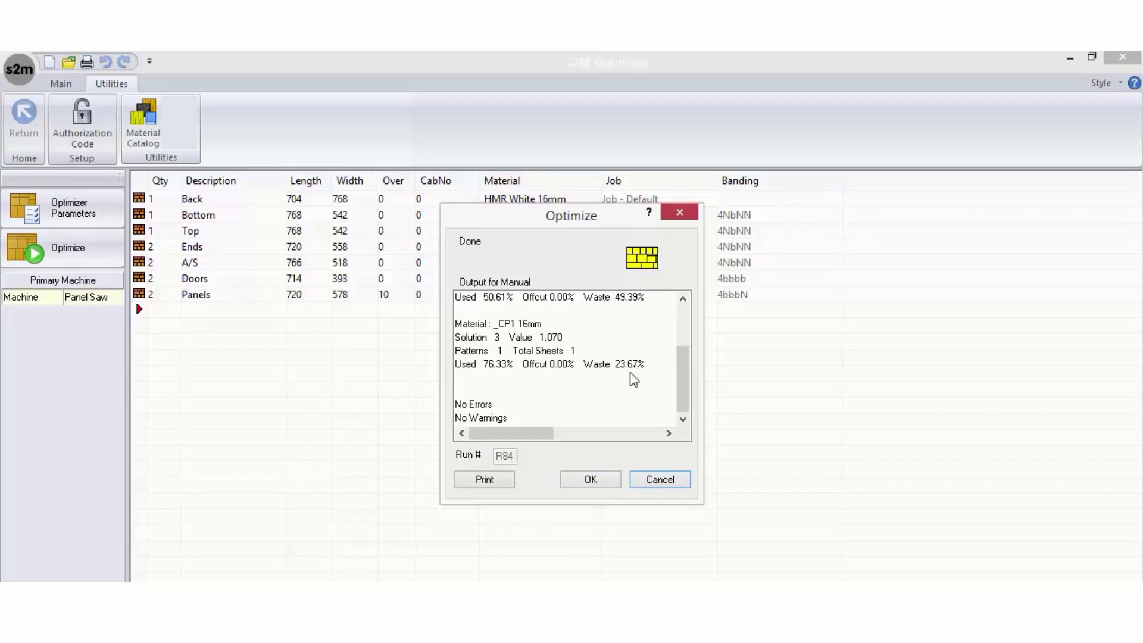
left_click(593, 481)
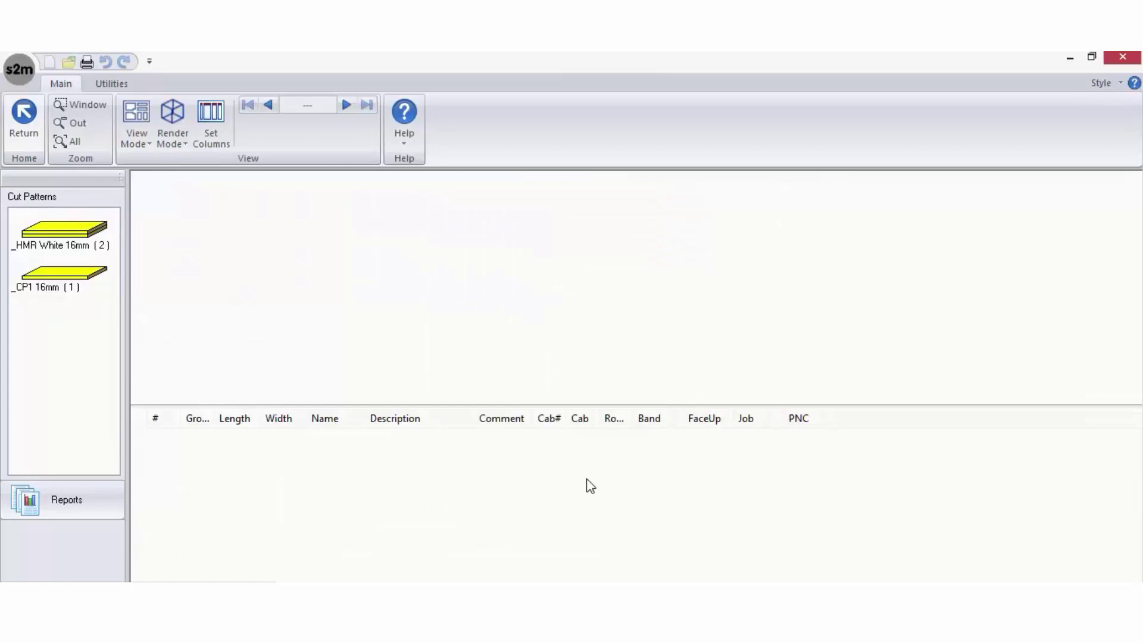
Step: Locate parts 1A, 2A and Ends on the _HMR White 16mm layout, then view sheet 2
left_click(78, 237)
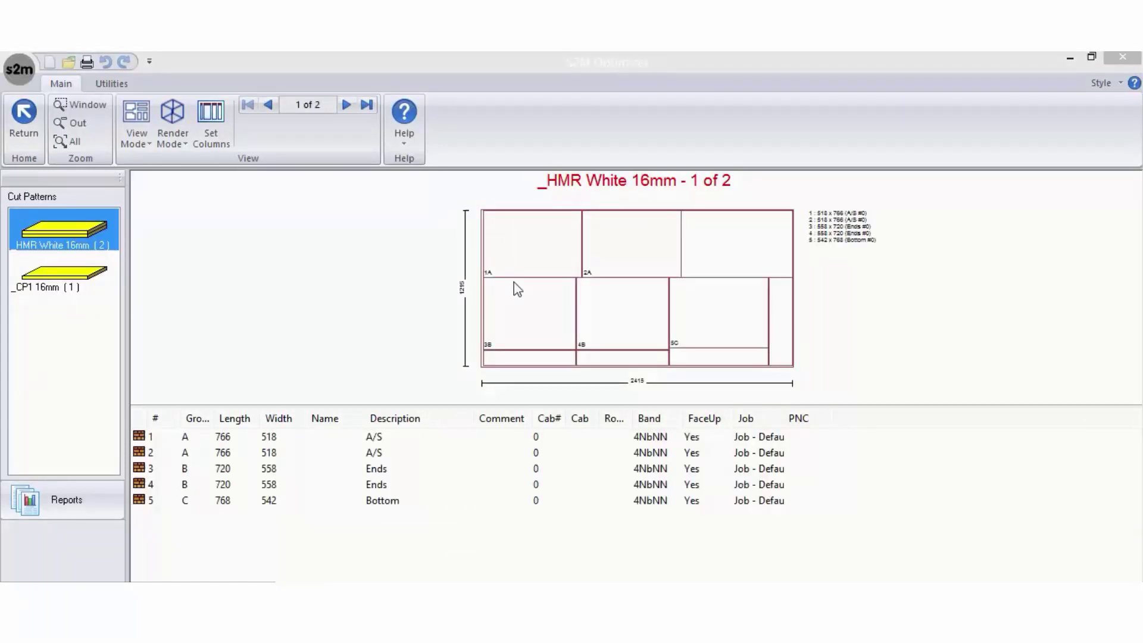
left_click(180, 441)
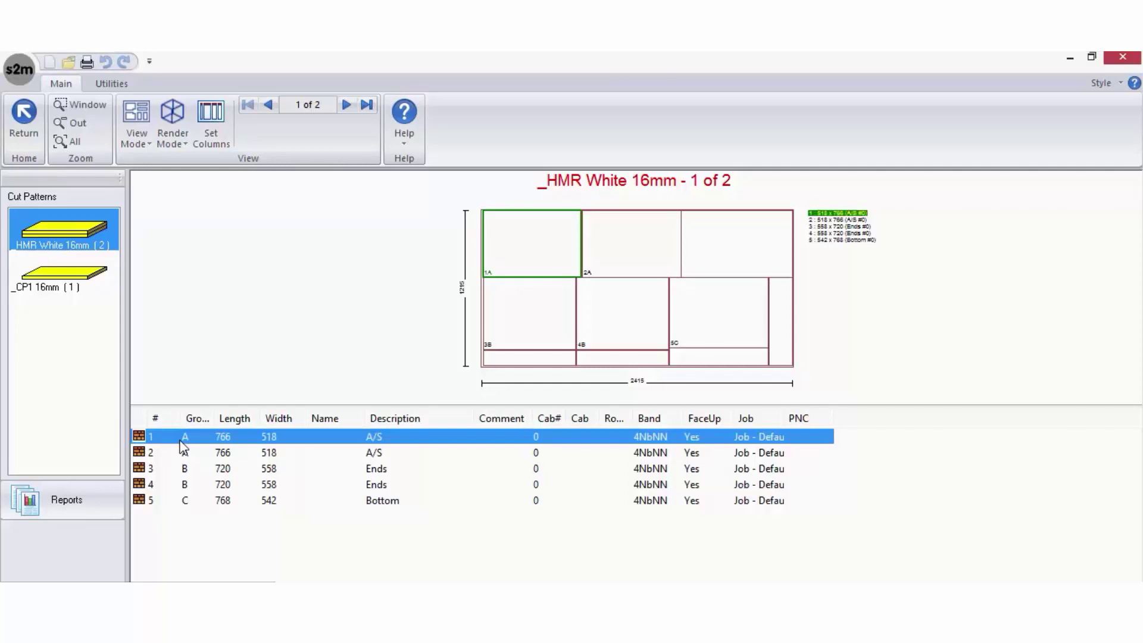
left_click(171, 455)
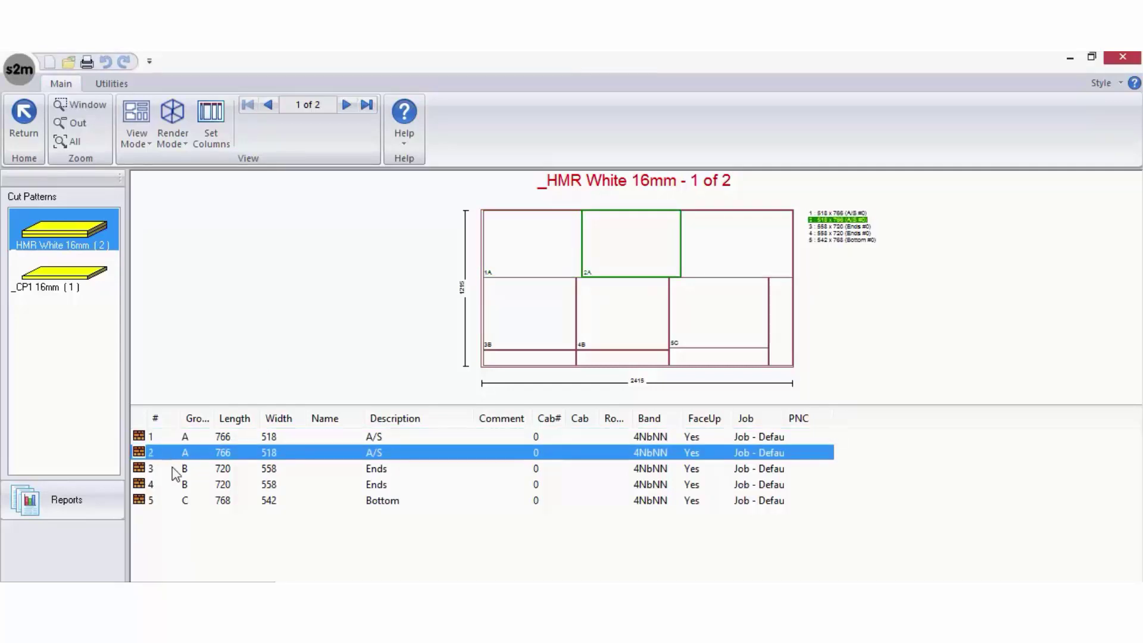
left_click(174, 470)
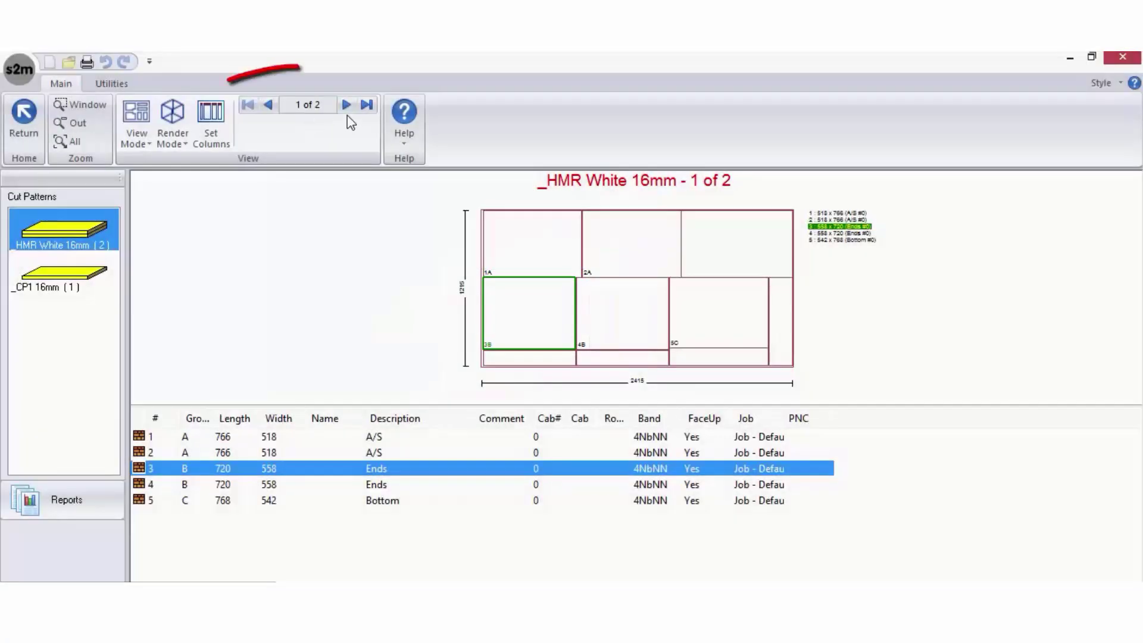
left_click(347, 106)
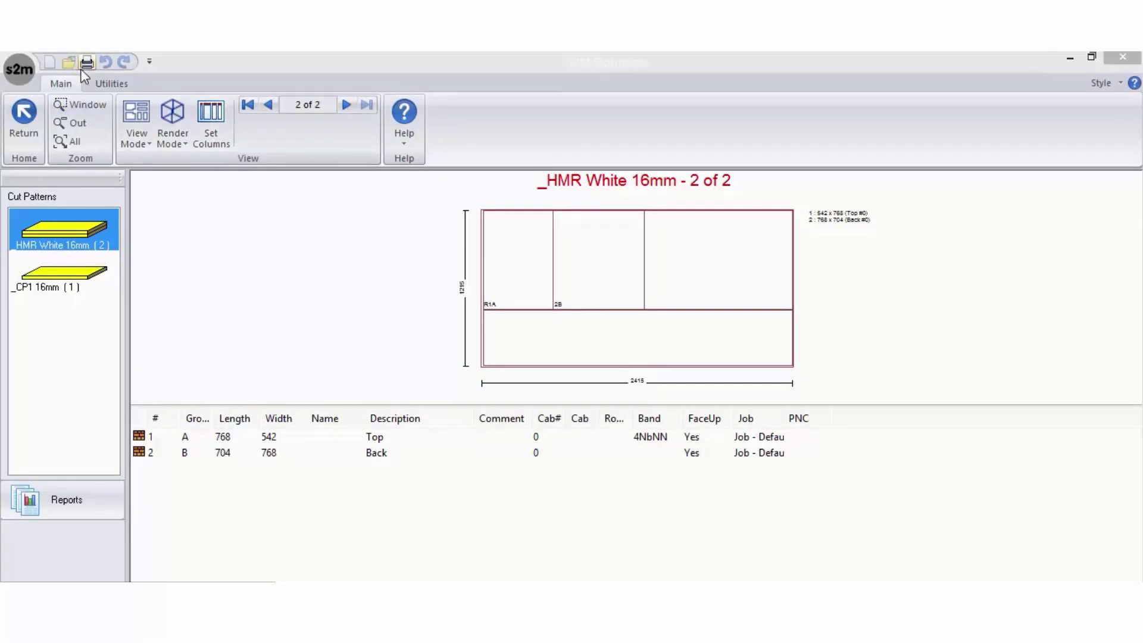
Step: Set the PDF printer layout to Landscape, print the cut patterns, and save as Sample Job.pdf
left_click(700, 271)
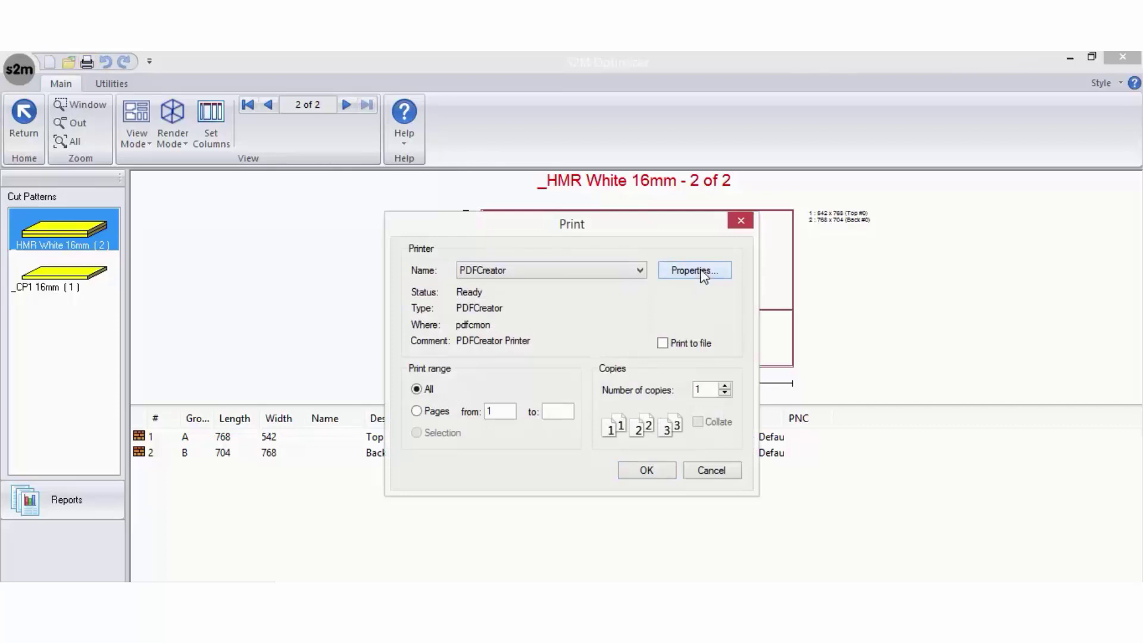
left_click(428, 270)
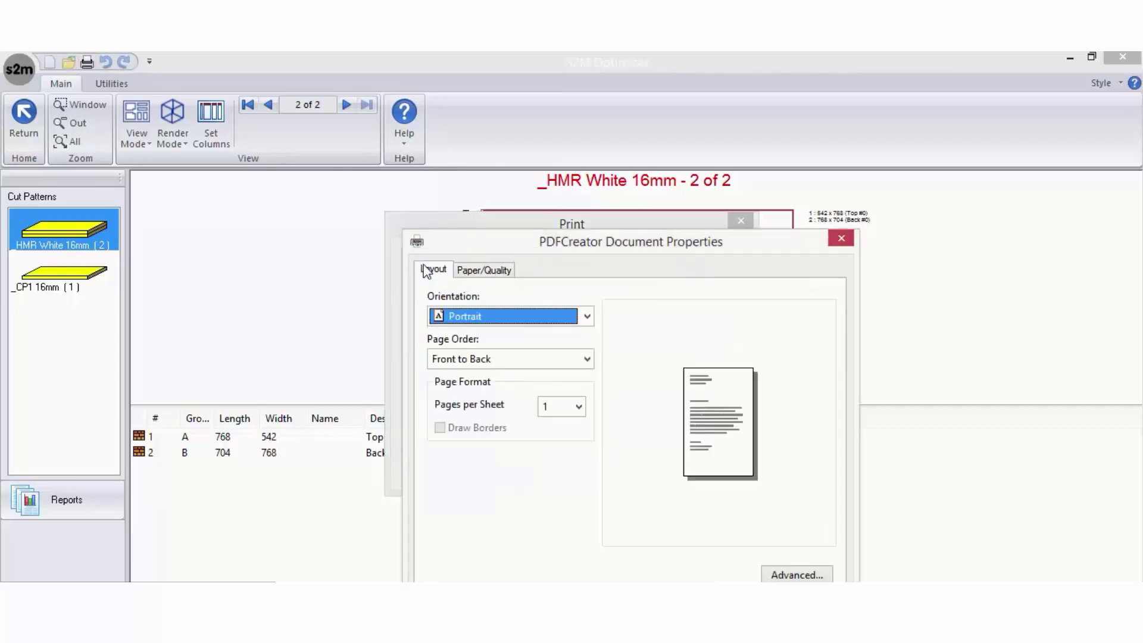
left_click(485, 318)
left_click(476, 351)
left_click(738, 576)
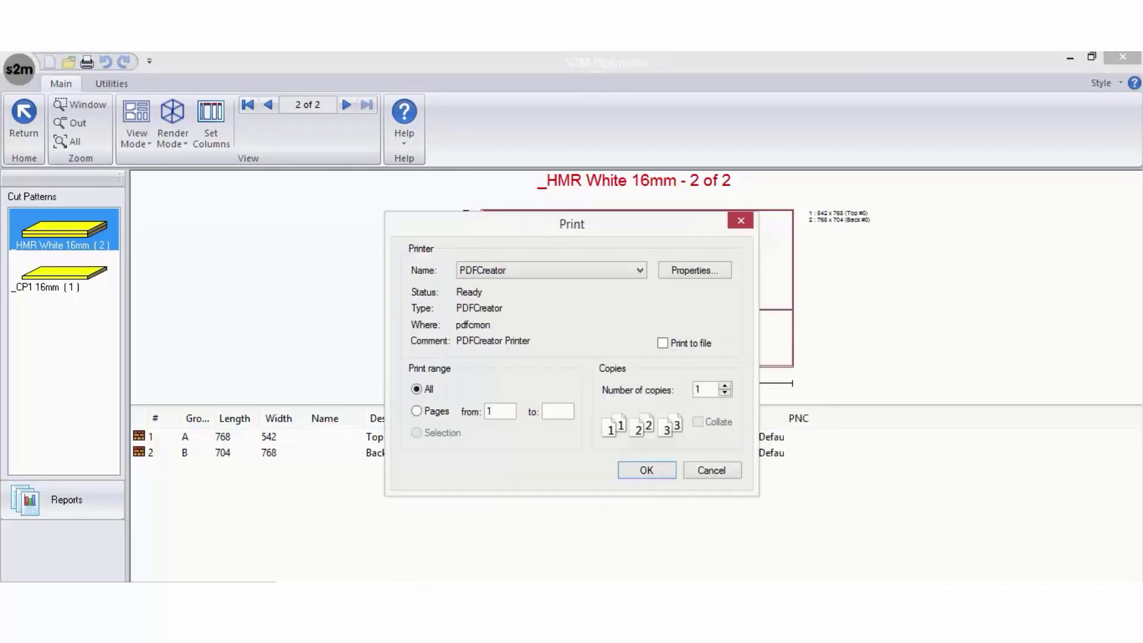
left_click(655, 475)
left_click(439, 451)
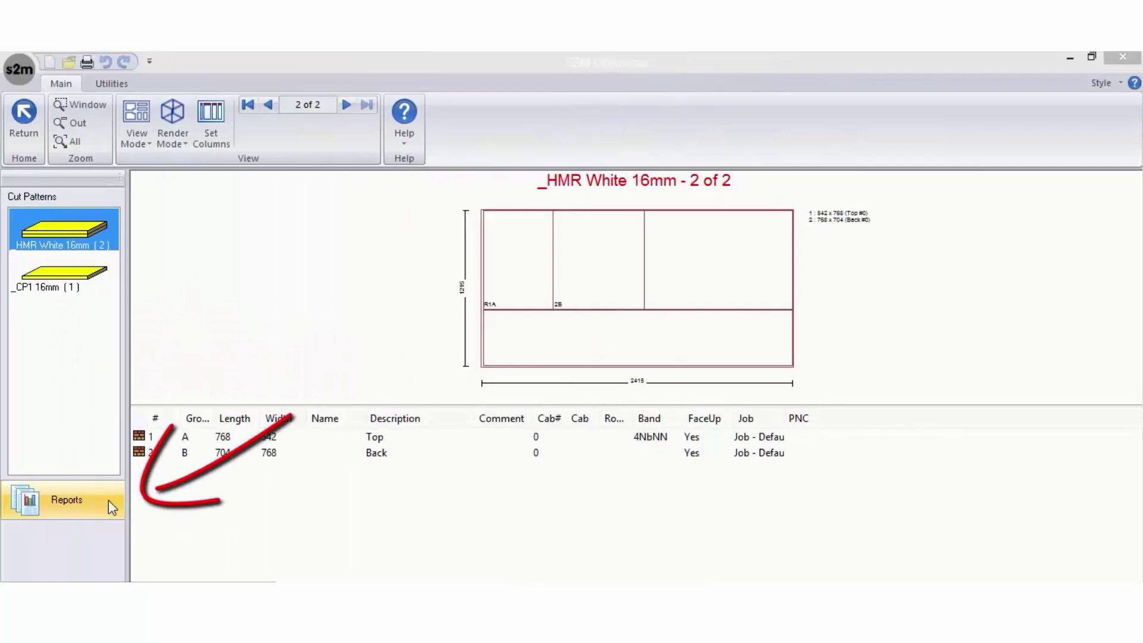
Step: Show the Material Summary report and zoom into its cost figures and $48.00 grand total
left_click(109, 503)
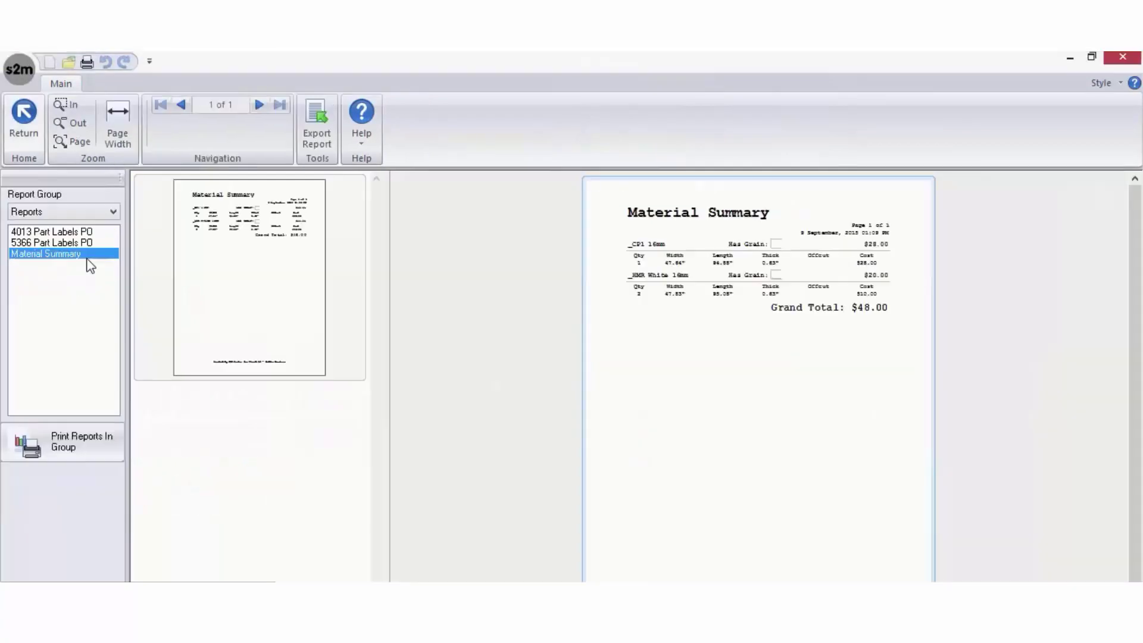
left_click_drag(807, 217, 905, 338)
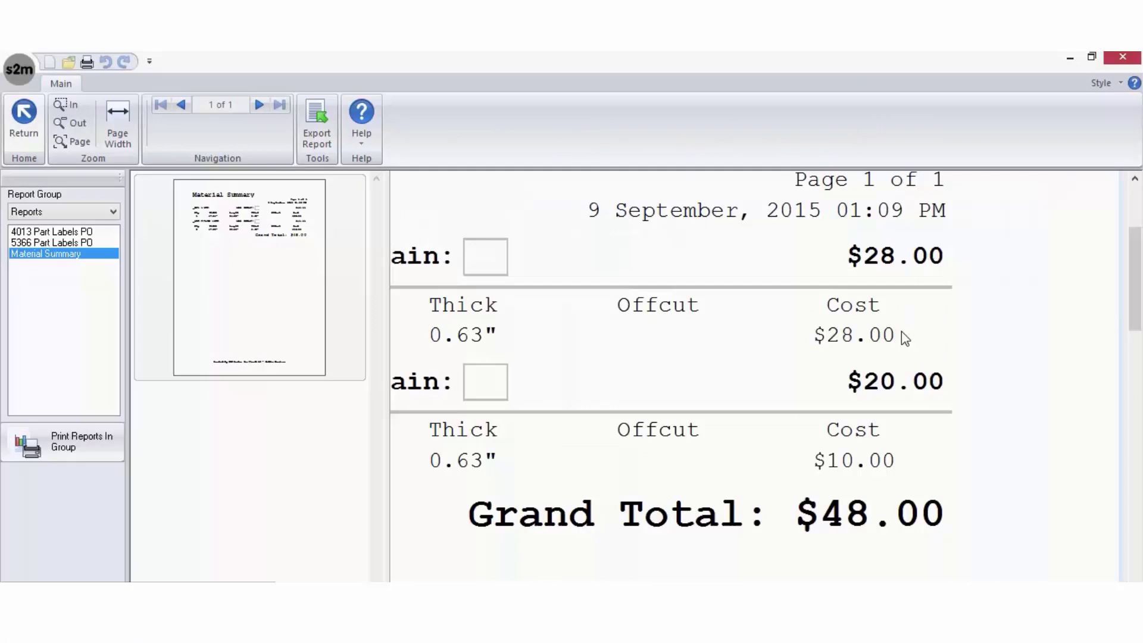